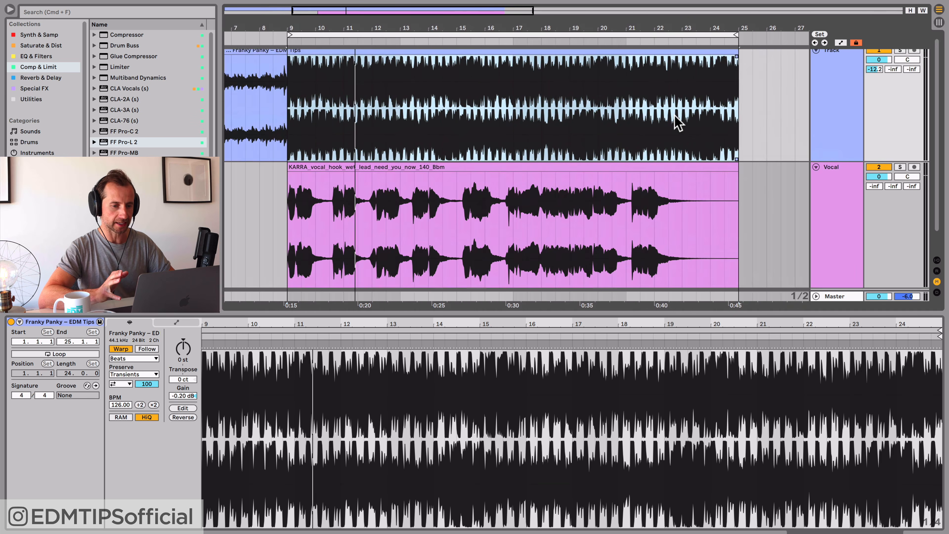
# Play the vocal clip with the track from bar 9, turn off its Warp during playback, and stop.
pyautogui.hscroll(-2, 387, 107)
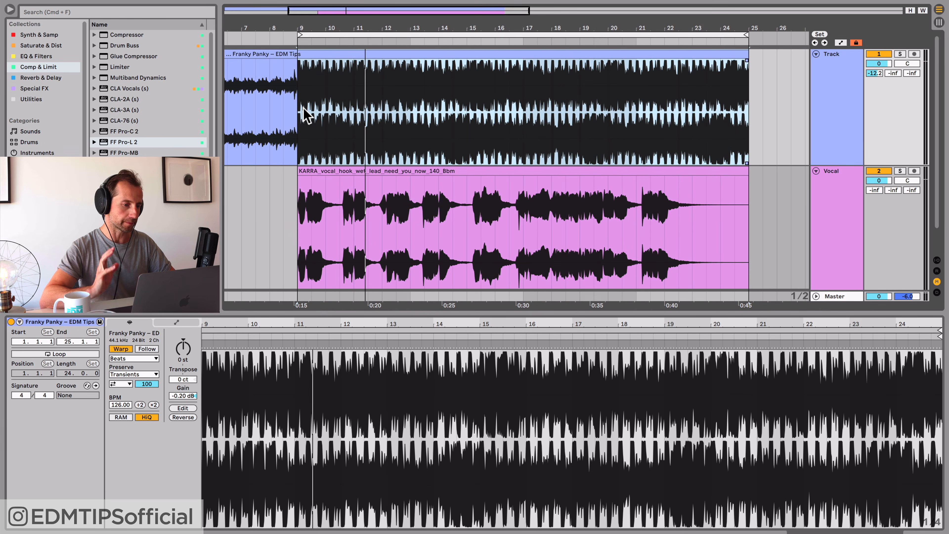
pyautogui.click(435, 169)
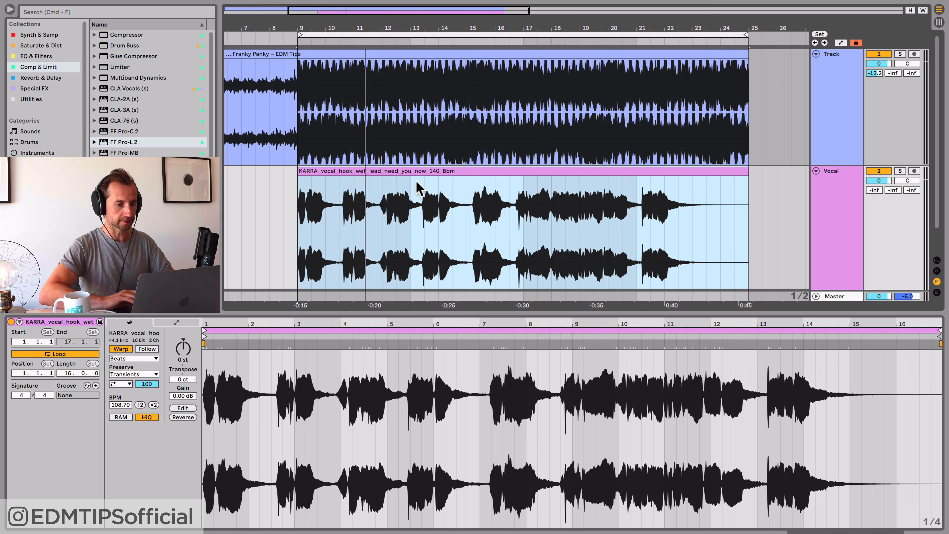
pyautogui.moveTo(370, 31); pyautogui.dragTo(369, 44)
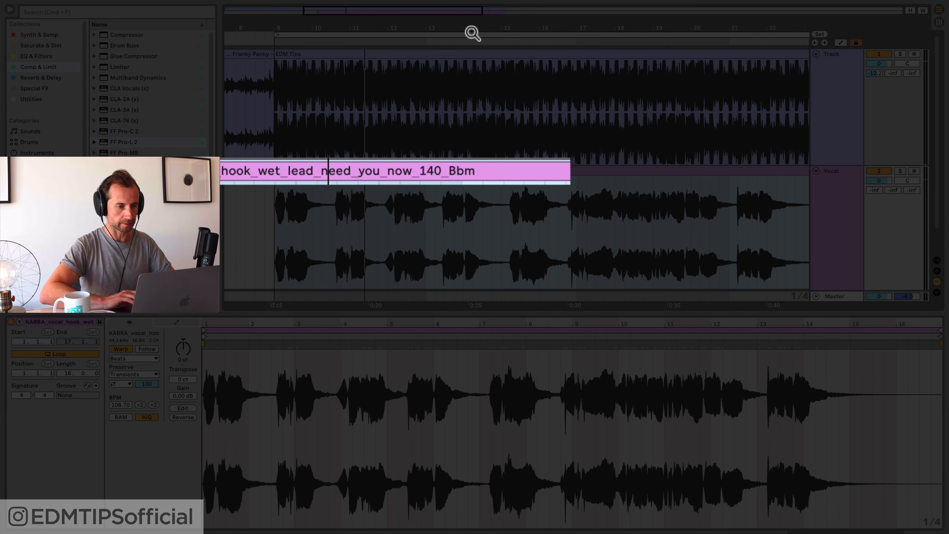
pyautogui.moveTo(472, 33); pyautogui.dragTo(473, 26)
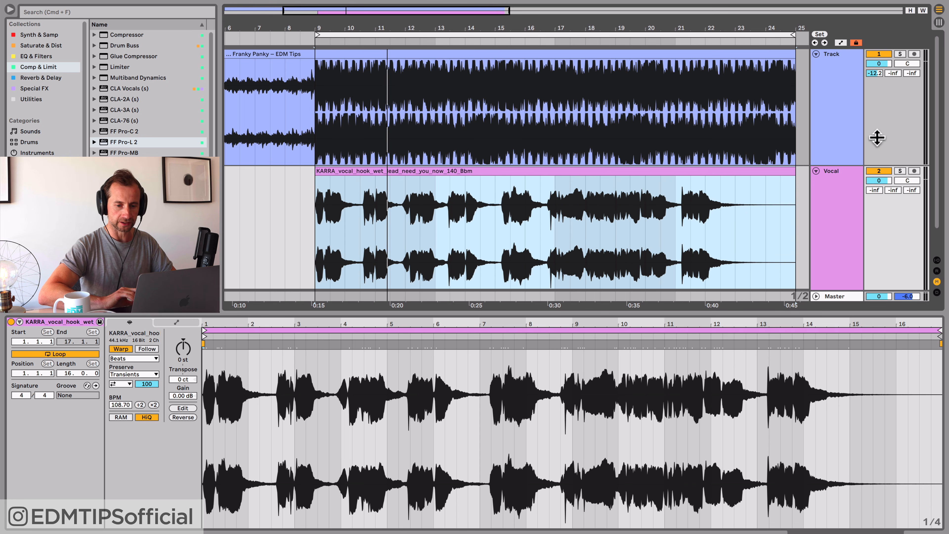
pyautogui.click(314, 216)
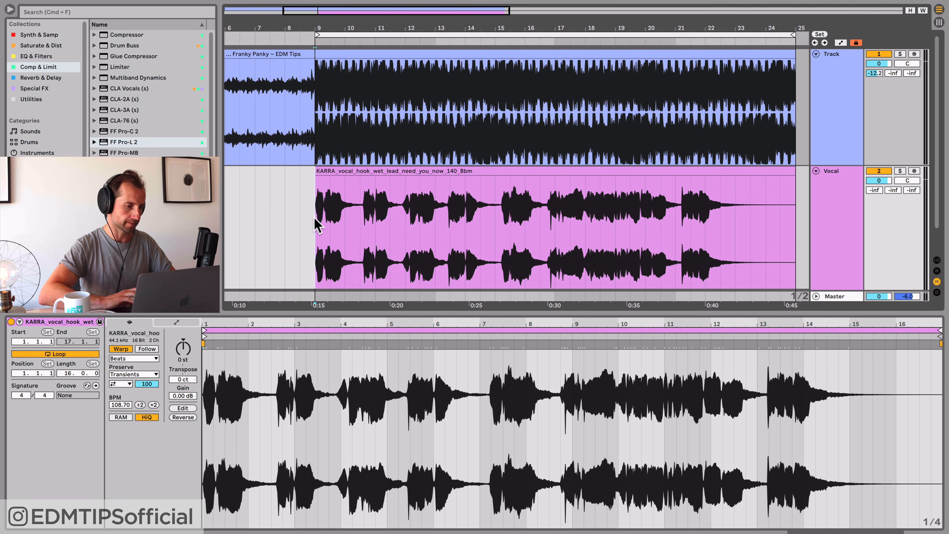
pyautogui.press('space')
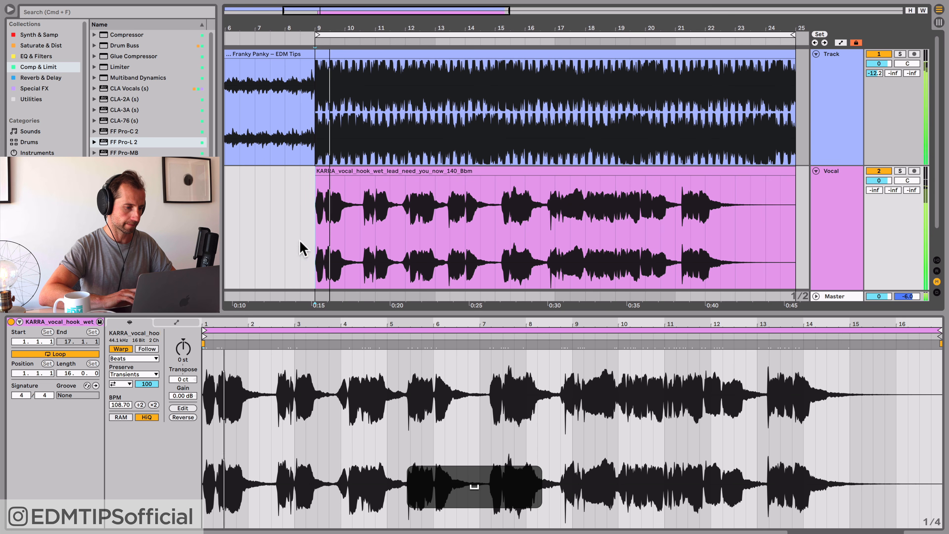
pyautogui.click(121, 349)
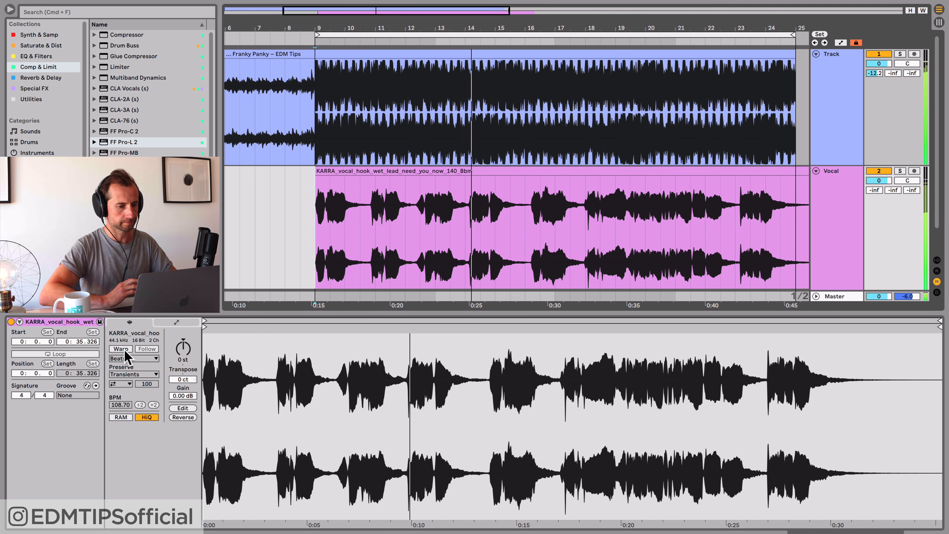
pyautogui.press('space')
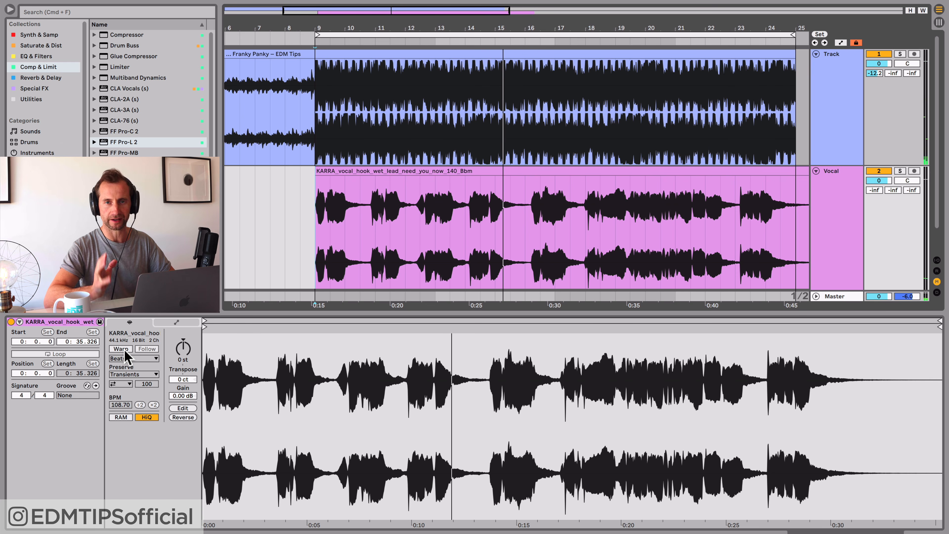
# Toggle Warp on the vocal clip, leaving it enabled.
pyautogui.click(121, 349)
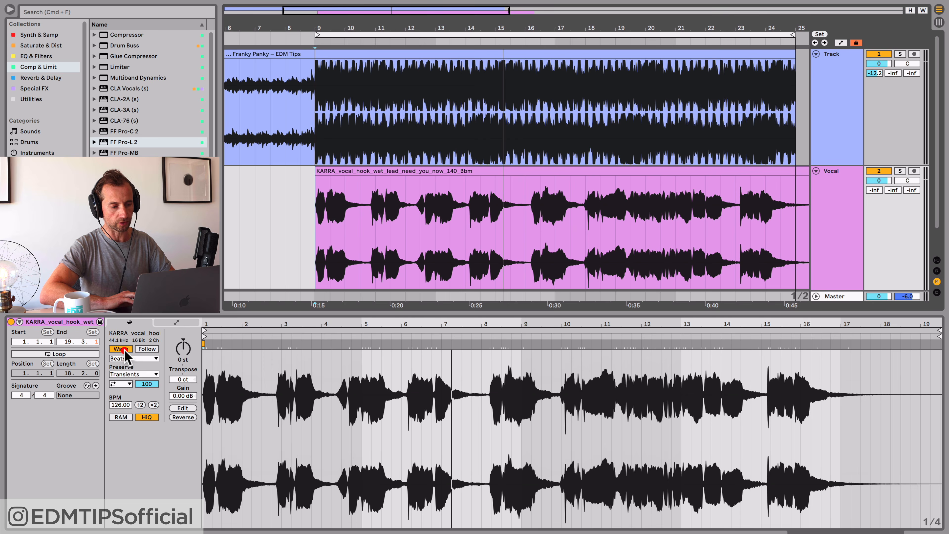
pyautogui.click(120, 349)
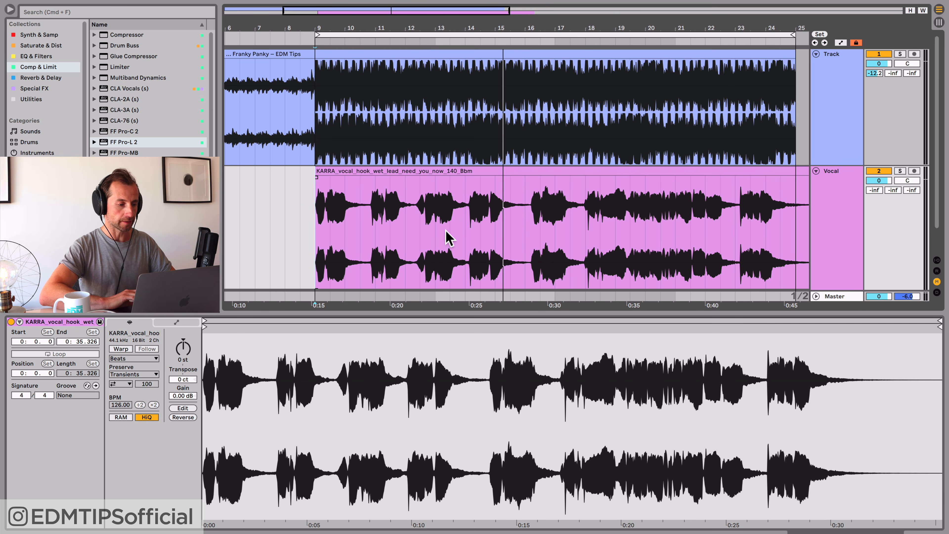
pyautogui.click(116, 352)
pyautogui.click(115, 352)
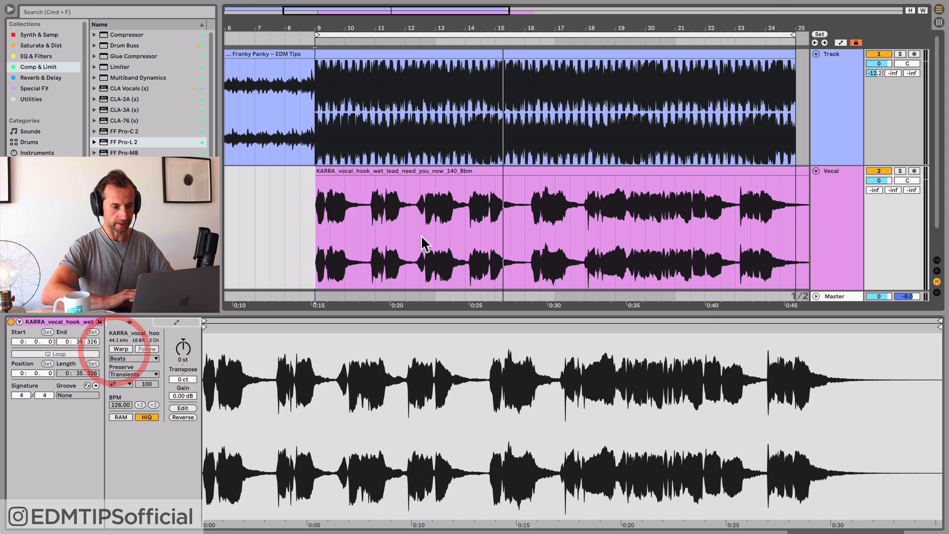
pyautogui.click(404, 167)
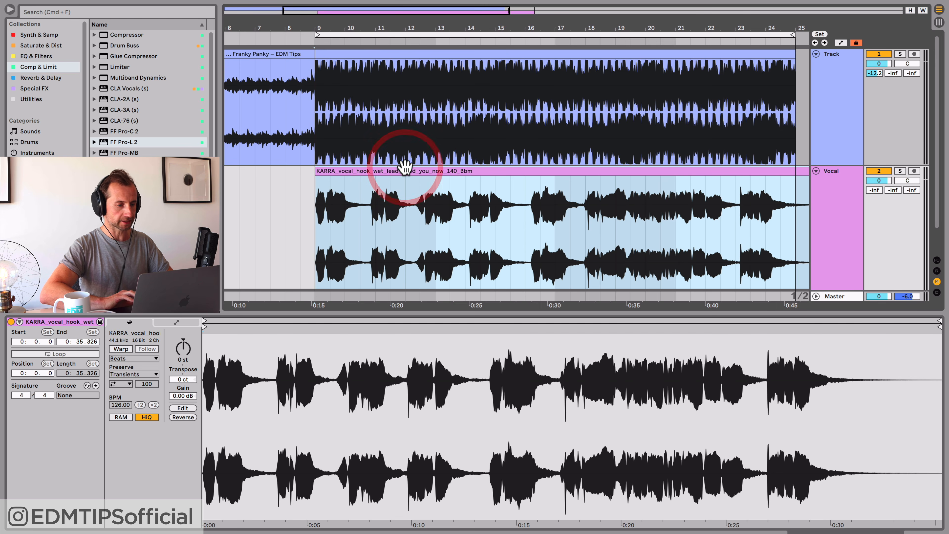
pyautogui.click(125, 349)
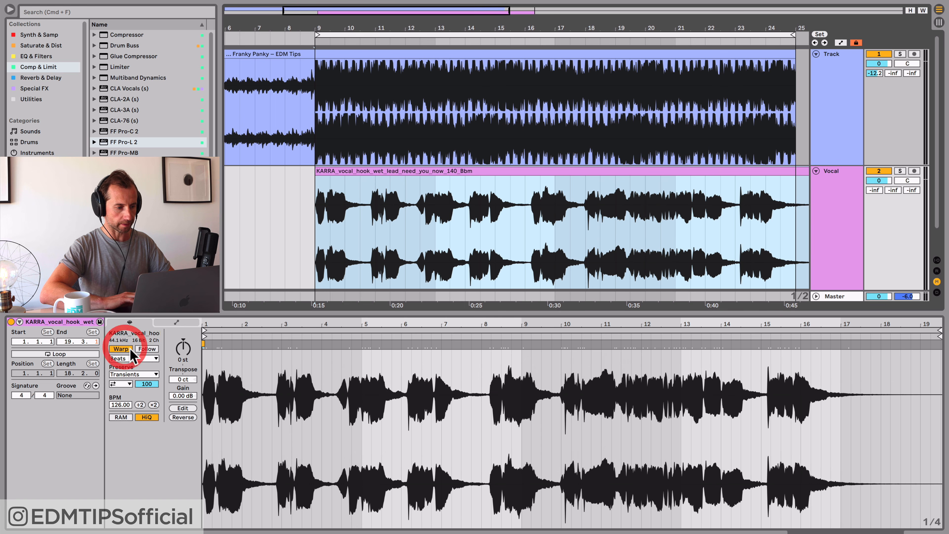
# Set the vocal clip's original tempo to 140 BPM and its warp mode to Complex Pro.
pyautogui.click(123, 407)
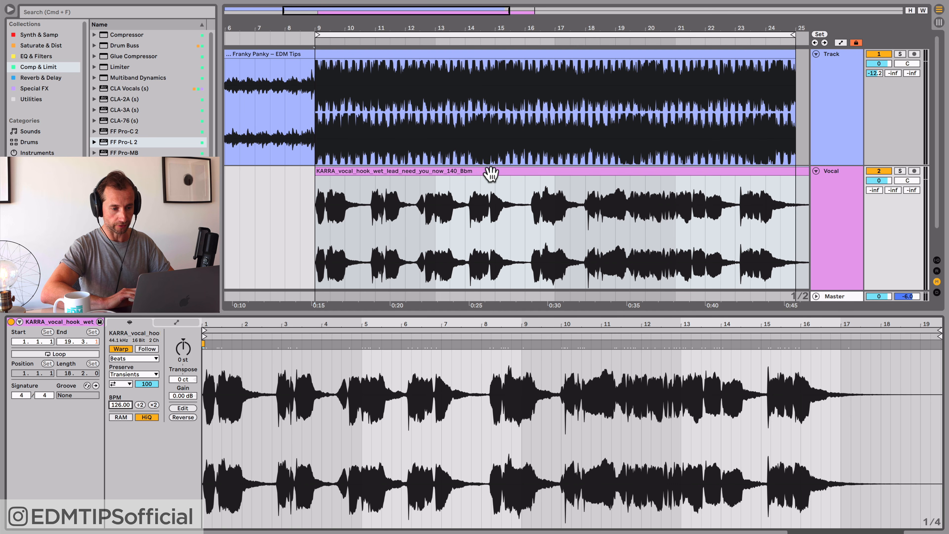
pyautogui.write('140')
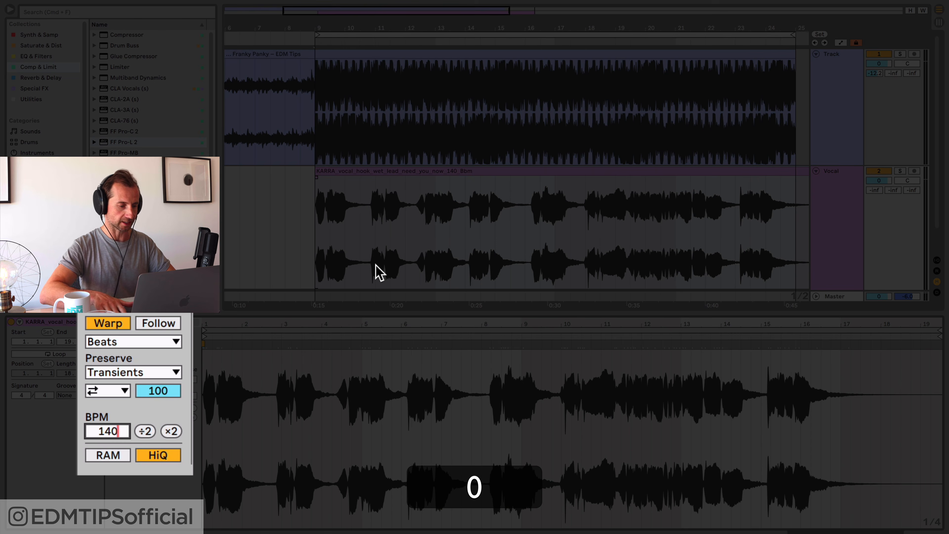
pyautogui.press('Return')
pyautogui.click(137, 341)
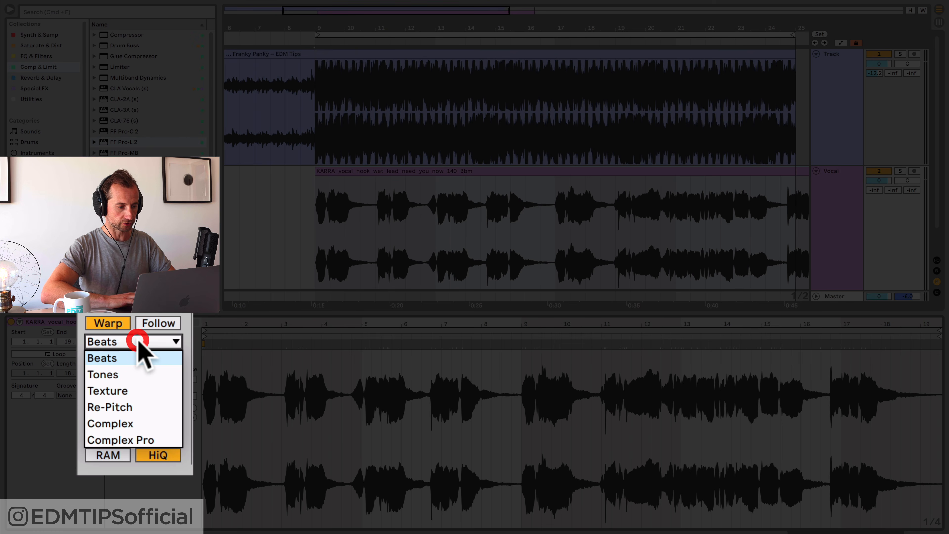
pyautogui.click(164, 441)
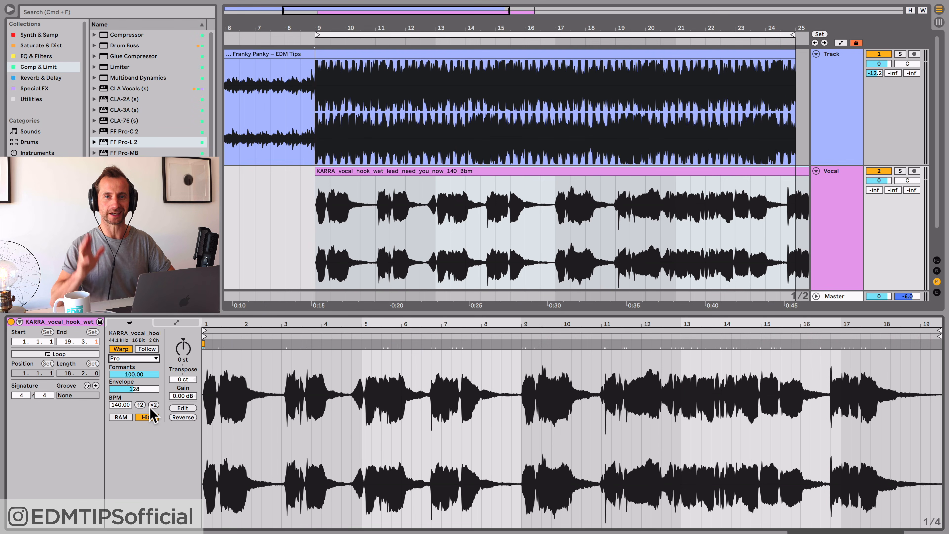
# Play the warped vocal together with the track from bar 9 to check its timing.
pyautogui.click(318, 232)
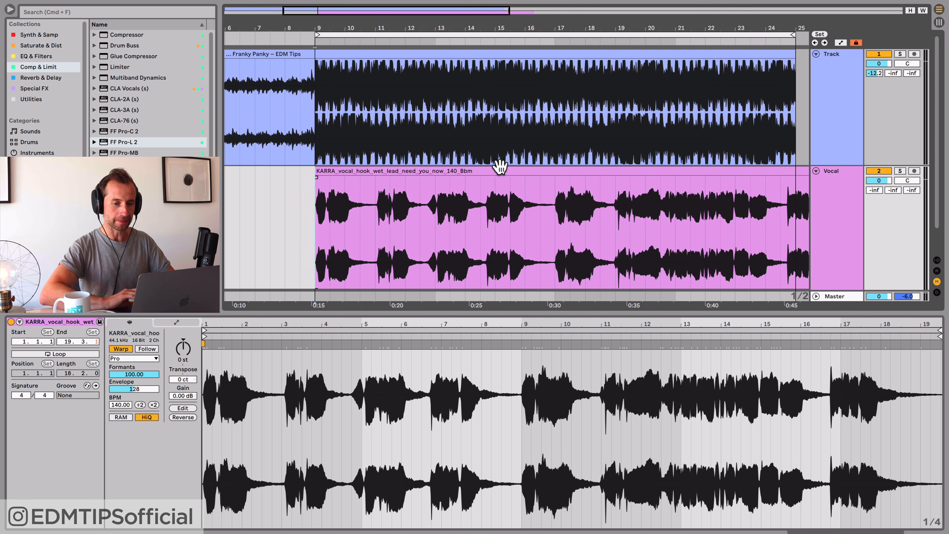
pyautogui.press('space')
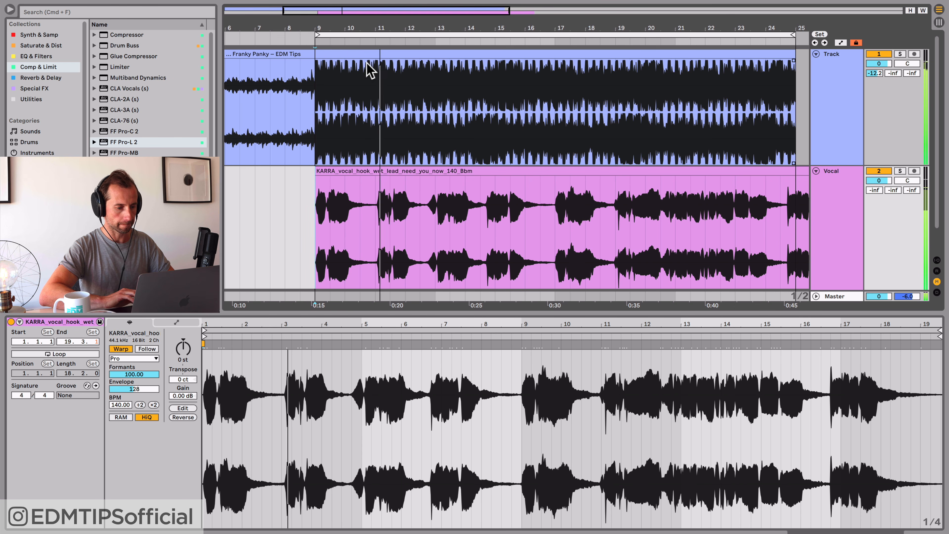
pyautogui.press('space')
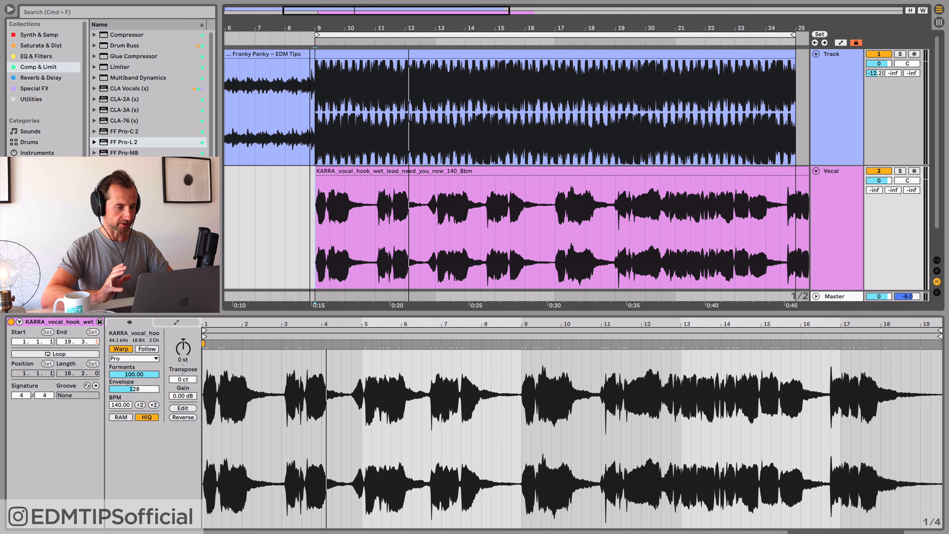
# Move the vocal clip a fraction of a beat before bar 9 and play it with the track.
pyautogui.moveTo(310, 27); pyautogui.dragTo(310, 99)
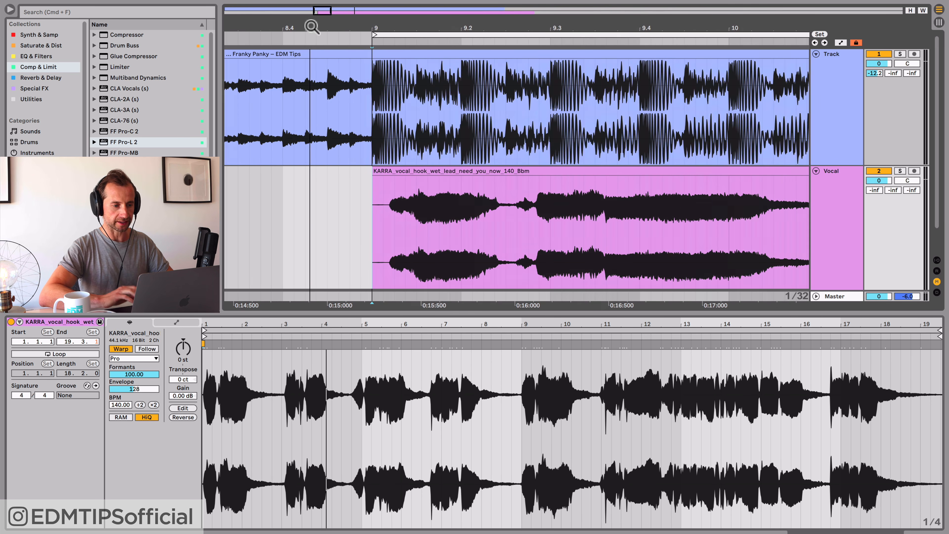
pyautogui.click(426, 170)
pyautogui.moveTo(425, 170)
pyautogui.mouseDown()
pyautogui.moveTo(406, 176)
pyautogui.moveTo(411, 186)
pyautogui.moveTo(407, 172)
pyautogui.moveTo(434, 187)
pyautogui.moveTo(422, 191)
pyautogui.moveTo(413, 170)
pyautogui.mouseUp()
pyautogui.press('space')
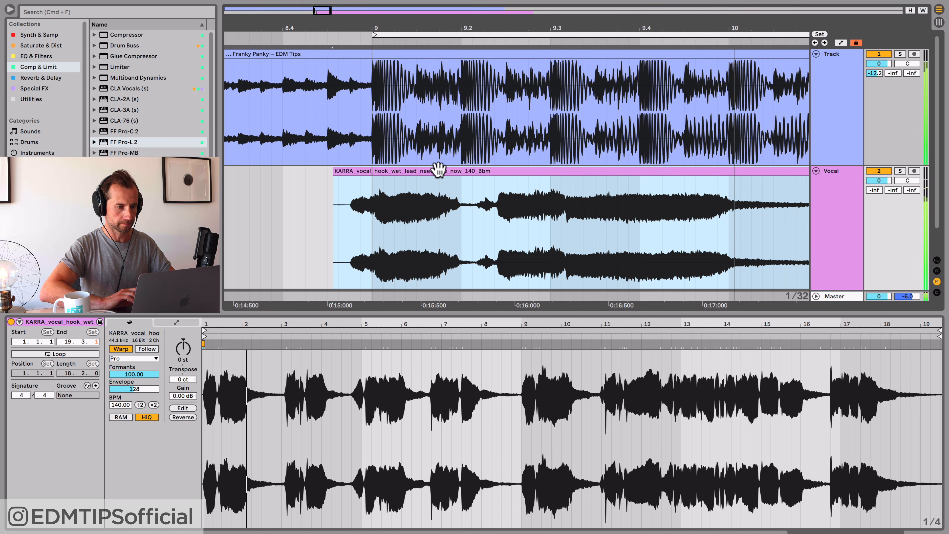
# Listen to the shifted vocal further along the drop, return the view to bar 9, and stop playback.
pyautogui.click(544, 35)
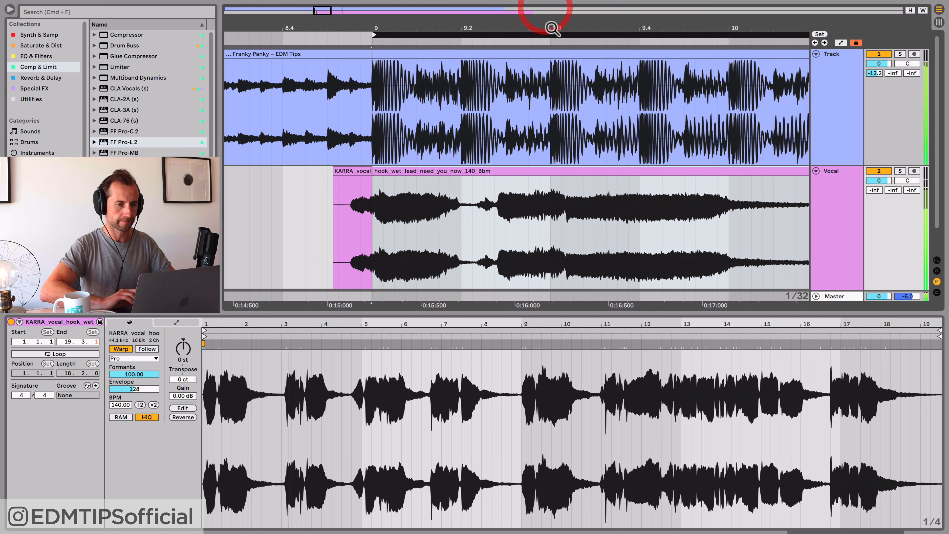
pyautogui.moveTo(553, 29); pyautogui.dragTo(349, 48)
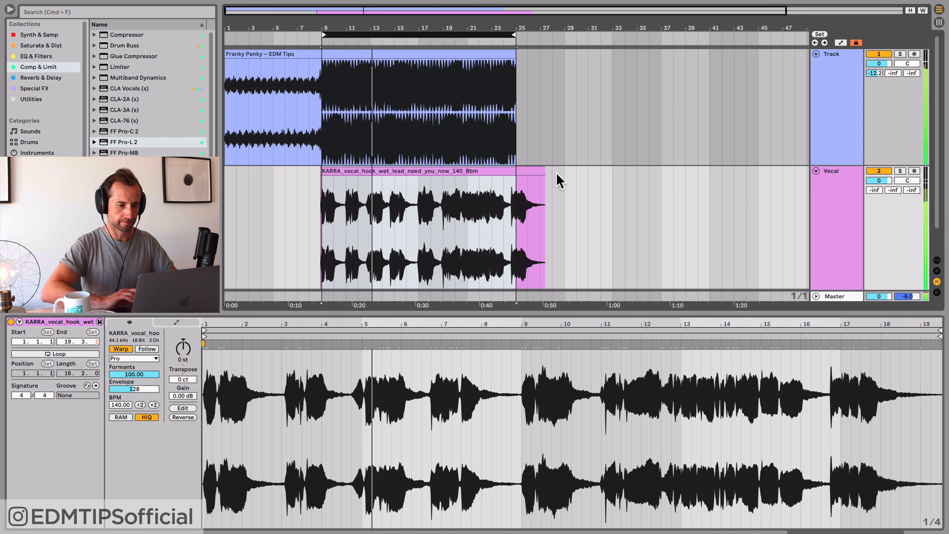
pyautogui.click(563, 175)
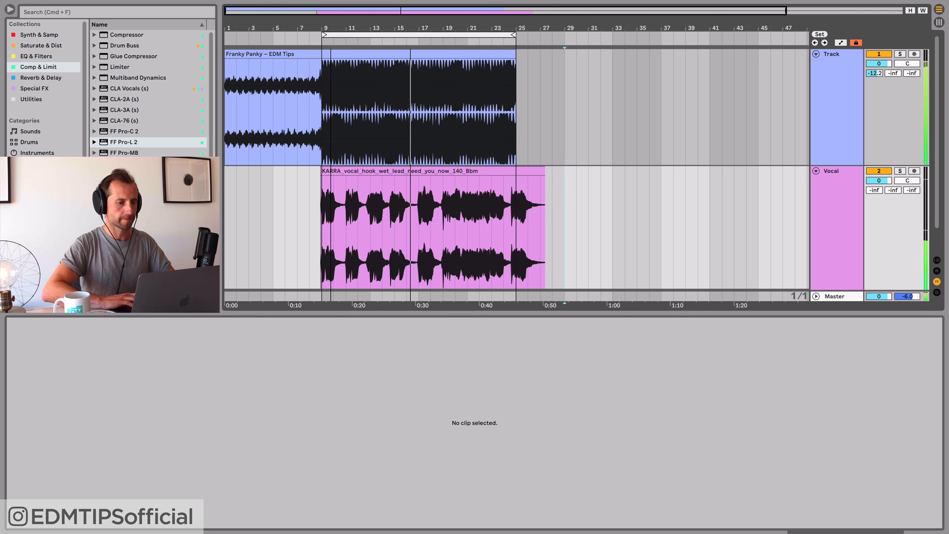
pyautogui.moveTo(331, 29); pyautogui.dragTo(331, 47)
pyautogui.press('space')
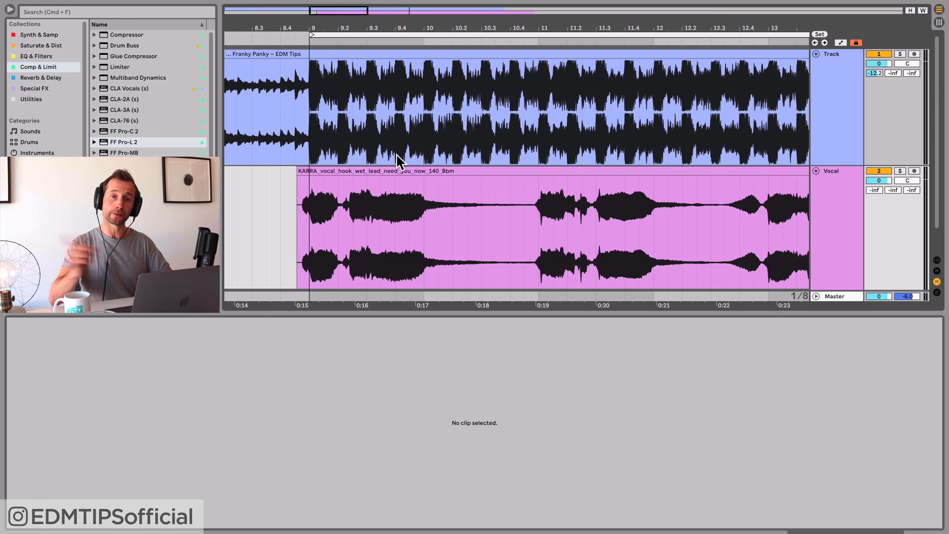
# Undo the last two moves of the vocal clip.
pyautogui.press('super+z')
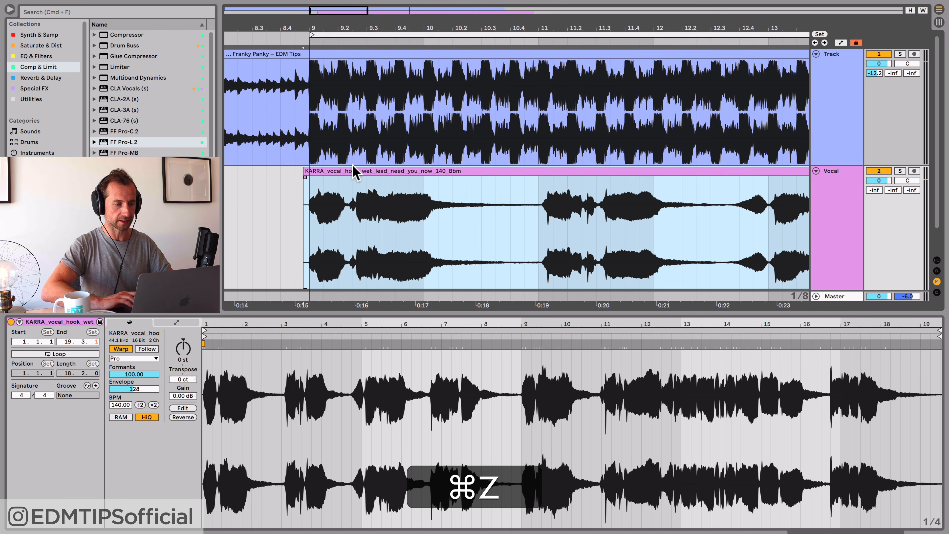
pyautogui.press('super+z')
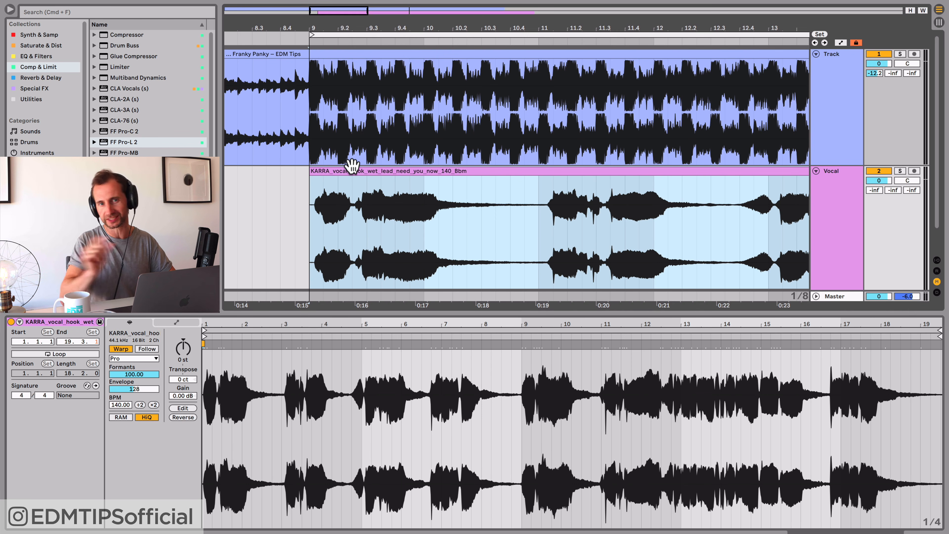
# Move the vocal clip's start marker past the leading silence and fine-tune it by ear against the track at bar 9.
pyautogui.click(336, 169)
pyautogui.moveTo(203, 324)
pyautogui.mouseDown()
pyautogui.moveTo(221, 339)
pyautogui.moveTo(200, 339)
pyautogui.moveTo(227, 334)
pyautogui.mouseUp()
pyautogui.press('space')
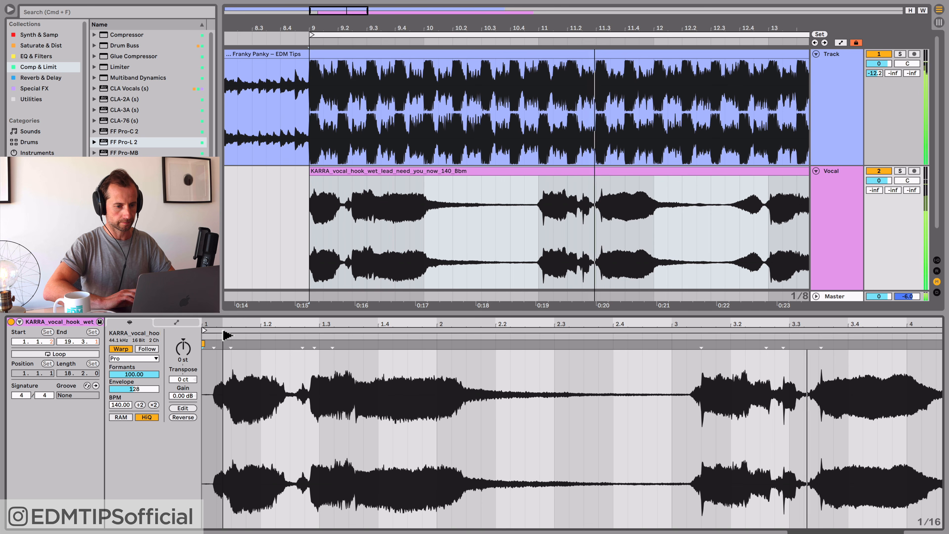
pyautogui.press('space')
pyautogui.moveTo(227, 336); pyautogui.dragTo(235, 336)
pyautogui.click(229, 333)
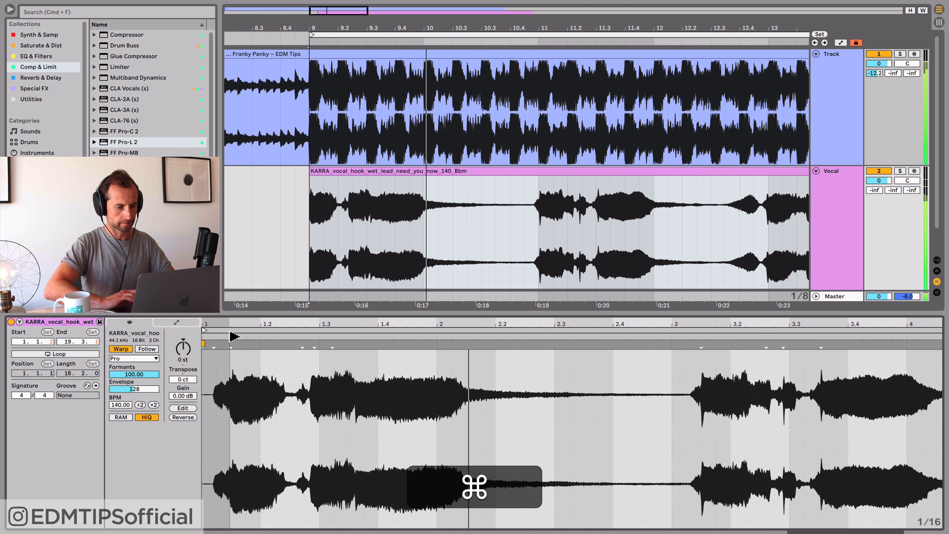
pyautogui.moveTo(236, 336); pyautogui.dragTo(232, 336)
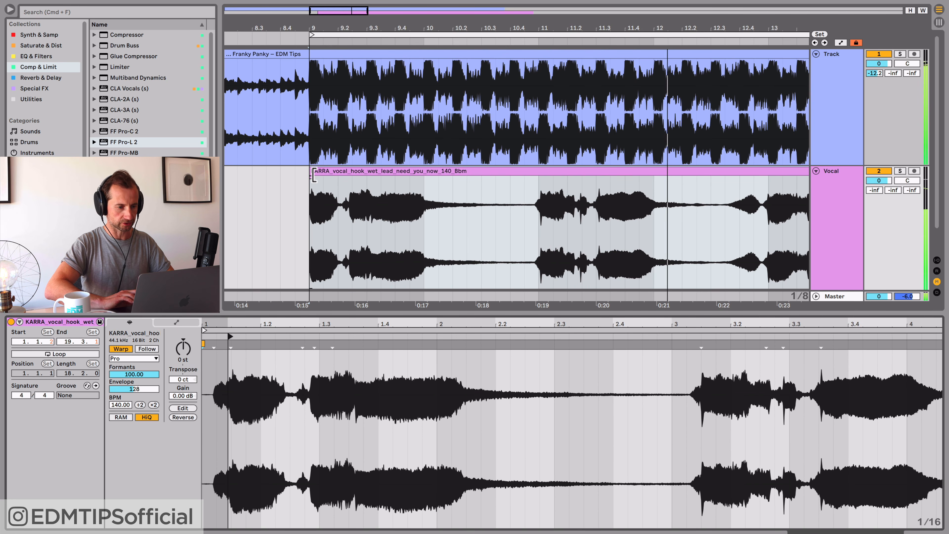
pyautogui.press('space')
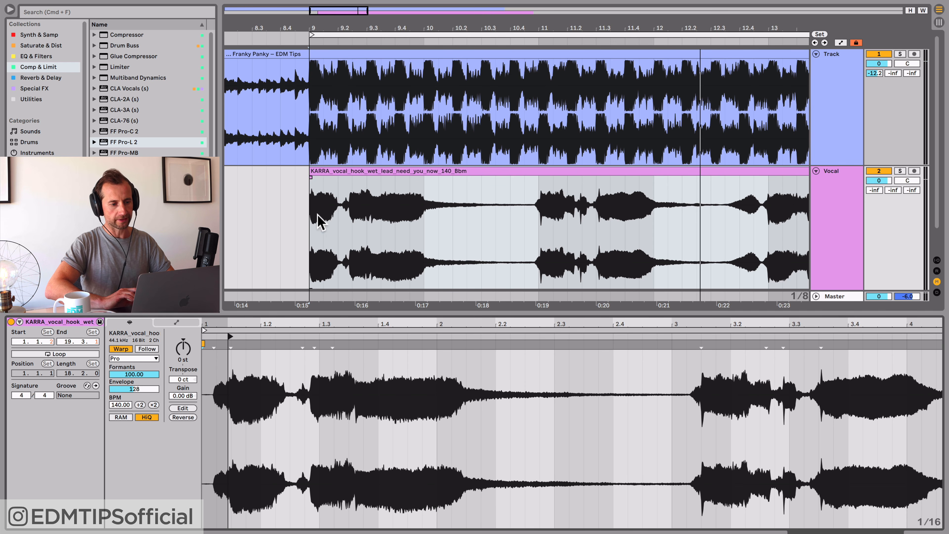
# Extend the vocal clip's beginning back before bar 9 to restore the trimmed audio, and play the result.
pyautogui.click(315, 172)
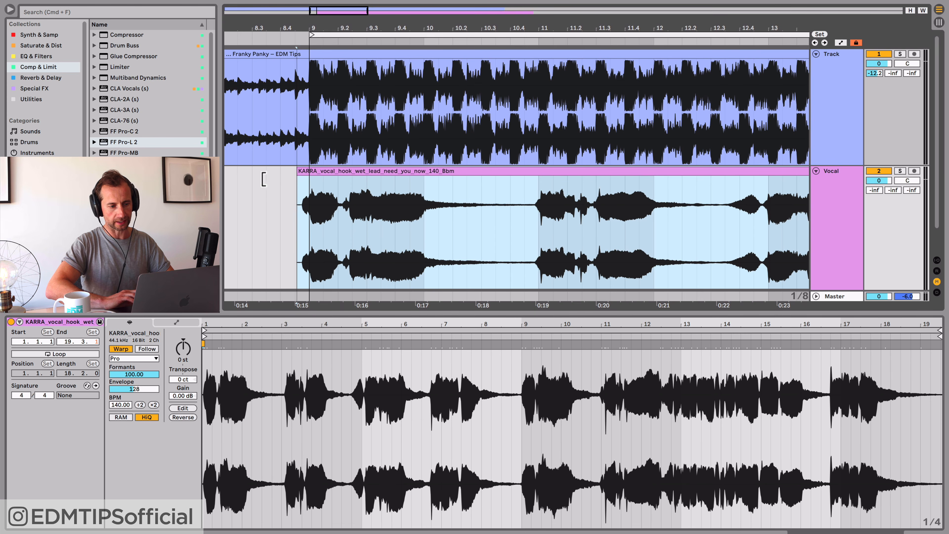
pyautogui.moveTo(308, 175); pyautogui.dragTo(260, 180)
pyautogui.press('space')
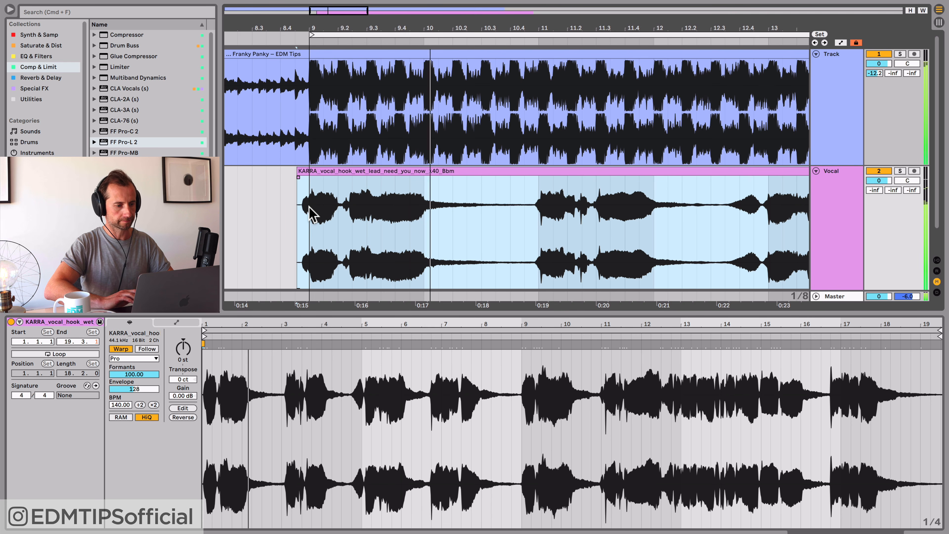
# Undo and redo the last vocal clip edit during playback.
pyautogui.press('super')
pyautogui.press('super+z')
pyautogui.press('shift+super+z')
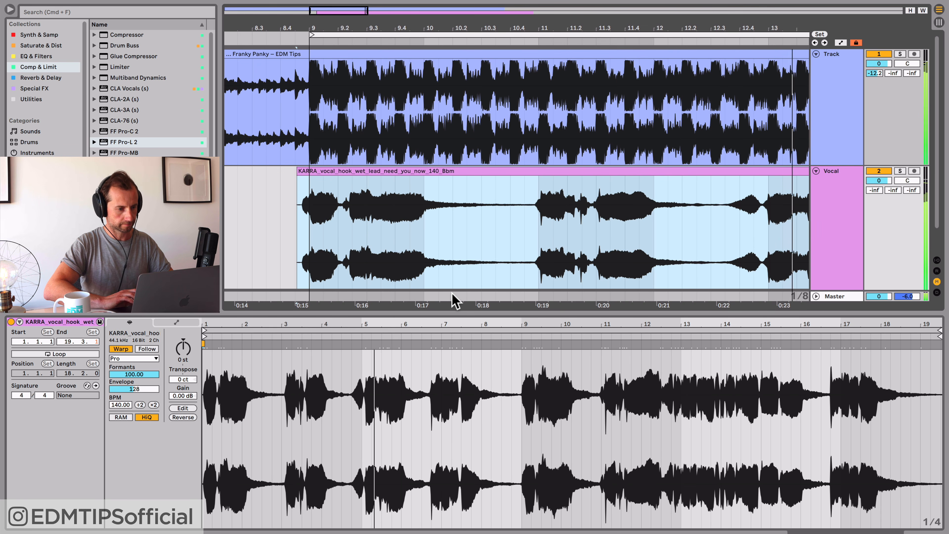
# Replay the vocal from bar 9 and undo the extension of its beginning so the clip starts at bar 9.
pyautogui.press('space')
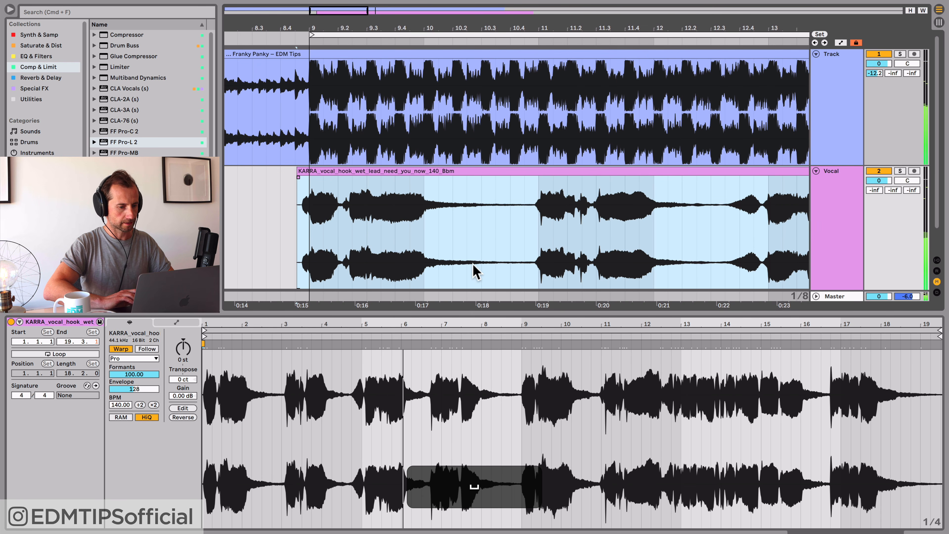
pyautogui.press('space')
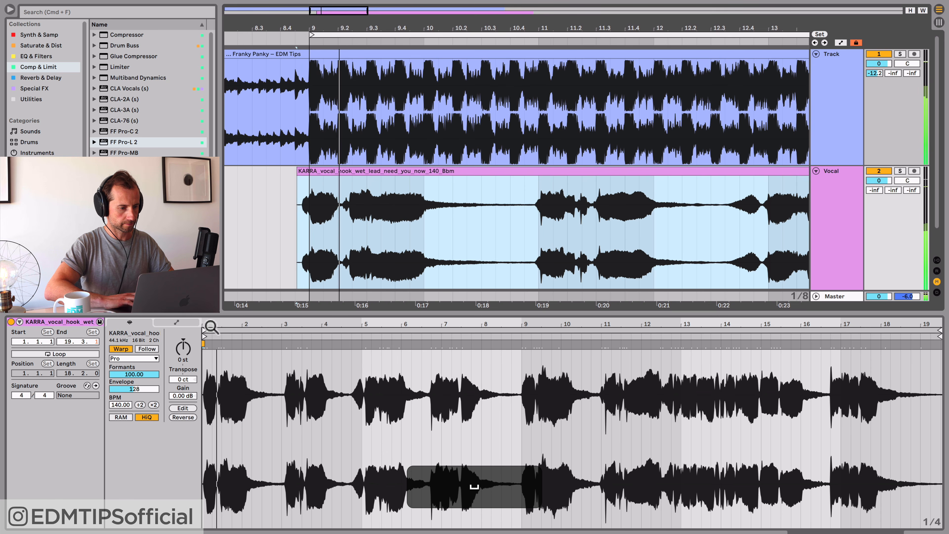
pyautogui.moveTo(206, 321); pyautogui.dragTo(207, 374)
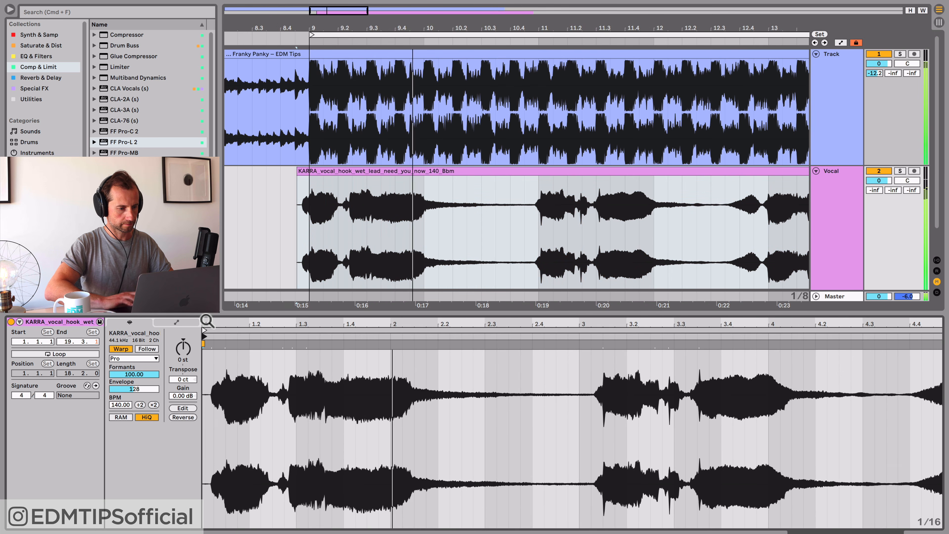
pyautogui.press('space')
pyautogui.press('super+z')
pyautogui.press('super+space')
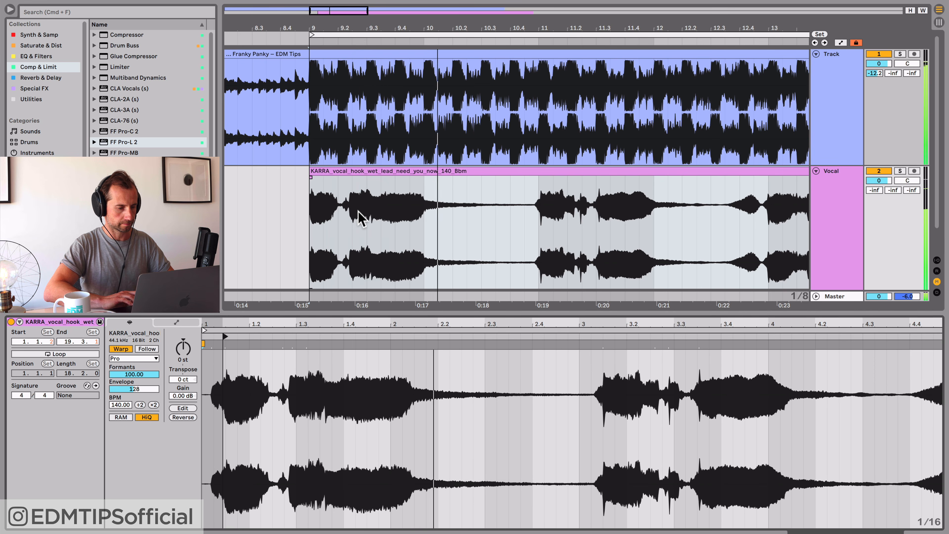
pyautogui.press('space')
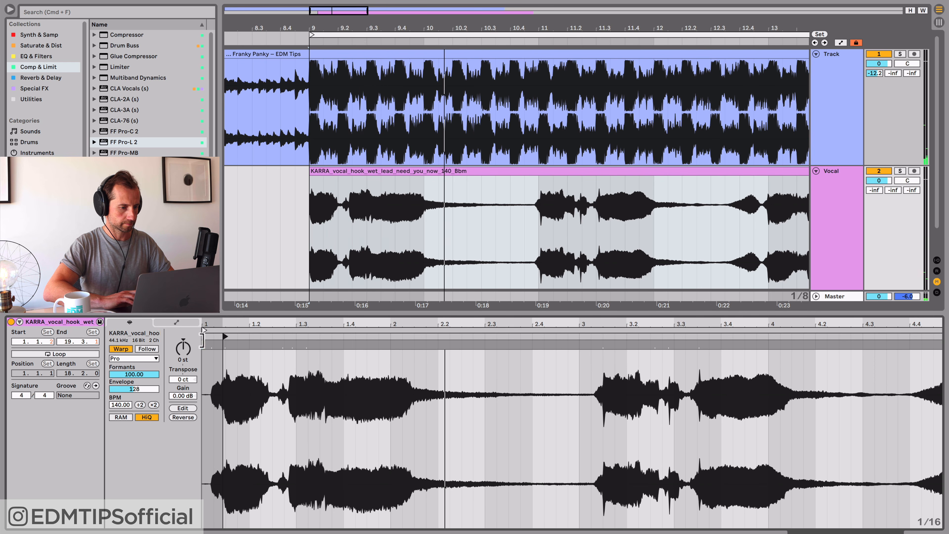
# Set 1.1.1 at the vocal clip's start marker, play it, and extend the clip's beginning back before bar 9.
pyautogui.rightClick(226, 335)
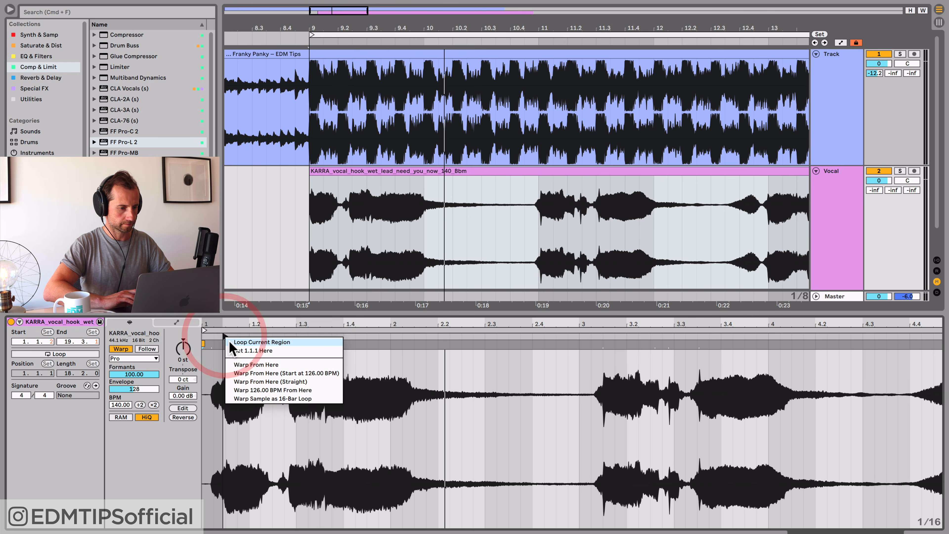
pyautogui.click(253, 351)
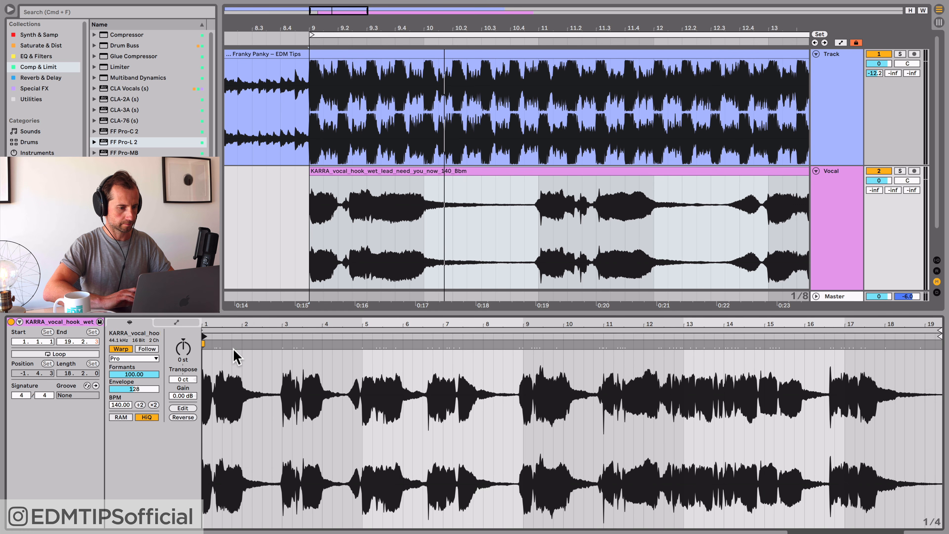
pyautogui.press('space')
pyautogui.click(312, 171)
pyautogui.press('space')
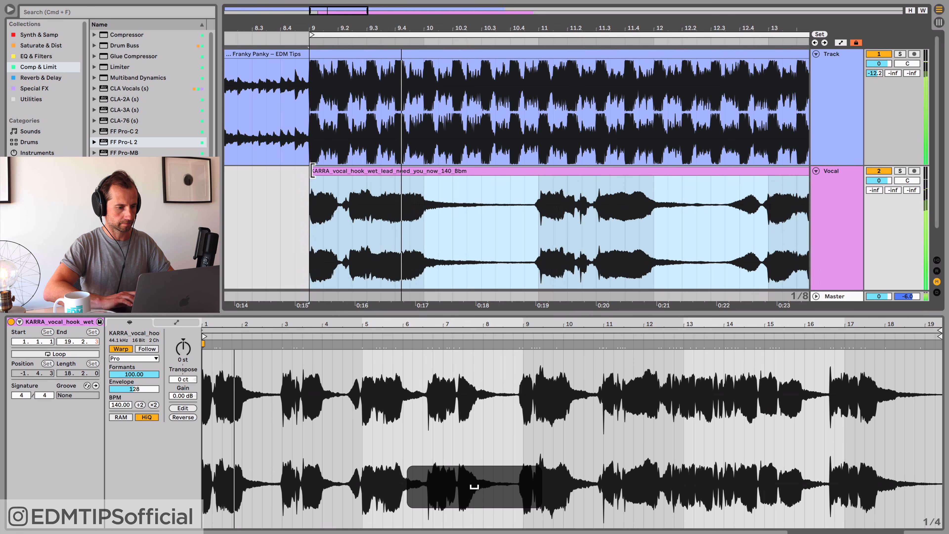
pyautogui.moveTo(313, 170); pyautogui.dragTo(259, 173)
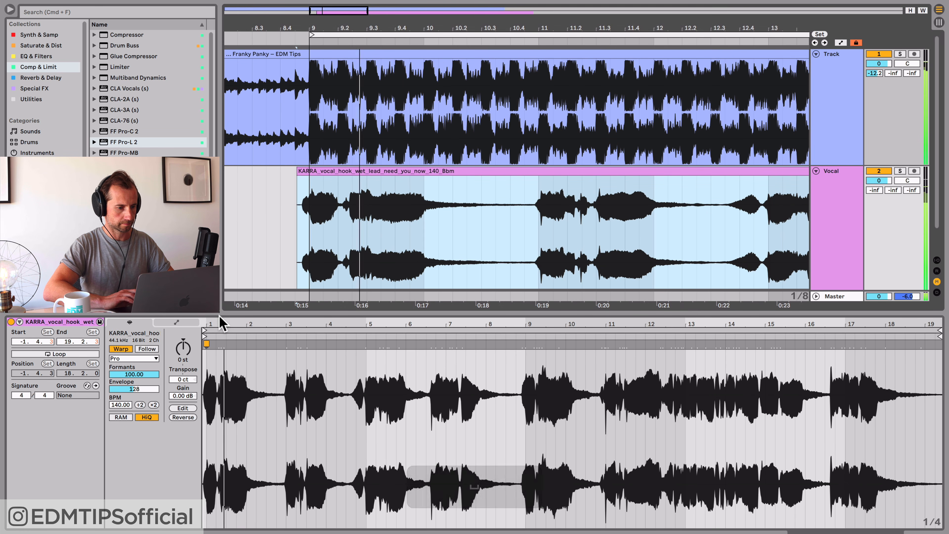
# Undo the vocal clip's extension and the 1.1.1 reassignment.
pyautogui.press('super+z')
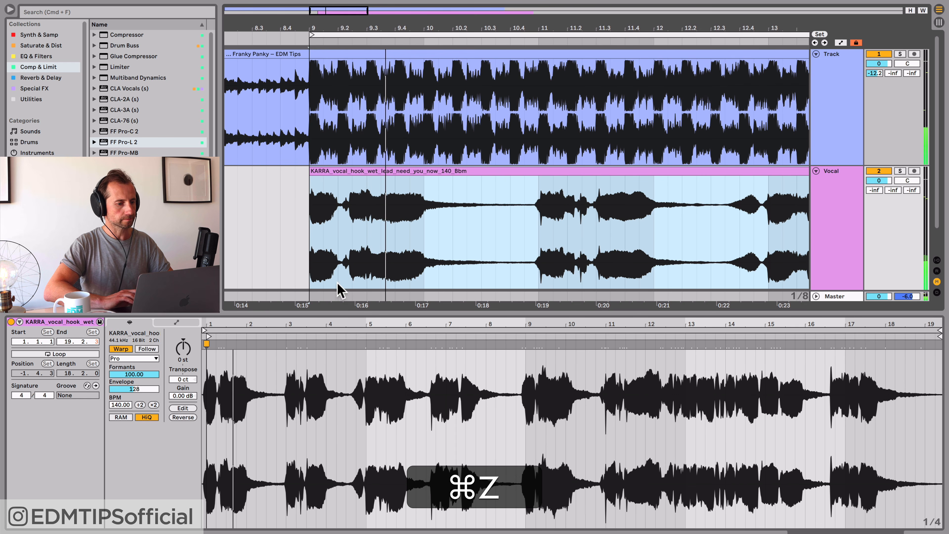
pyautogui.keyDown('super'); pyautogui.click(333, 171); pyautogui.keyUp('super')
pyautogui.press('super+z')
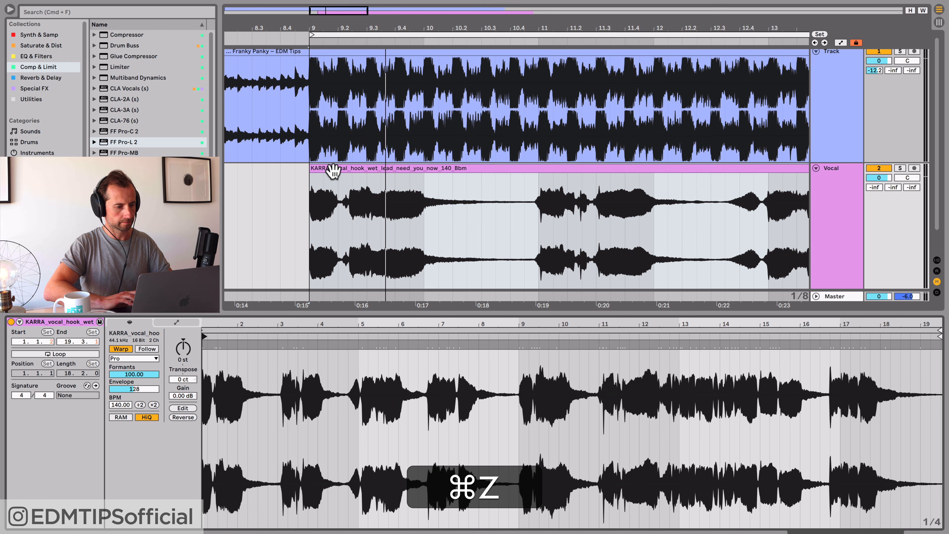
# Set the vocal sample's 1.1.1 position at its start marker just after the first word begins.
pyautogui.moveTo(205, 325); pyautogui.dragTo(247, 323)
pyautogui.press('space')
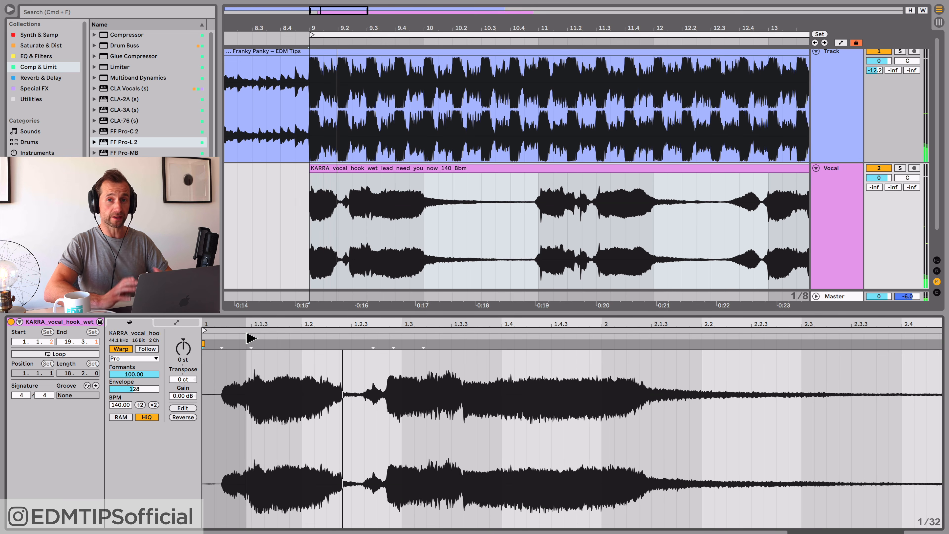
pyautogui.rightClick(248, 336)
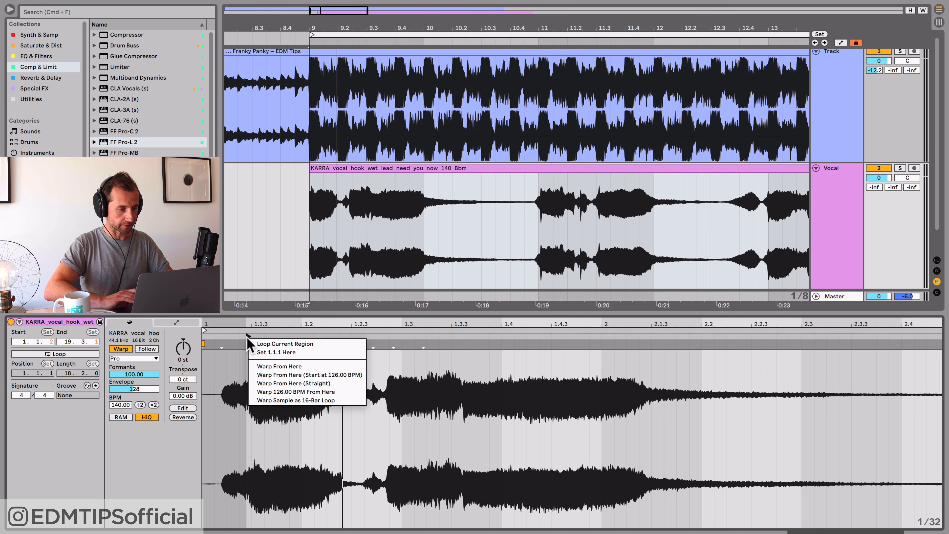
pyautogui.click(247, 335)
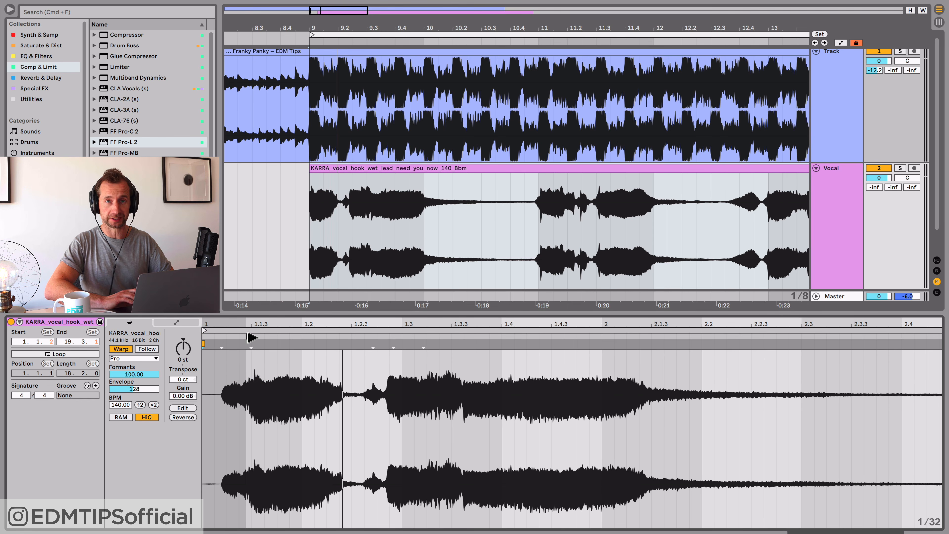
pyautogui.rightClick(246, 339)
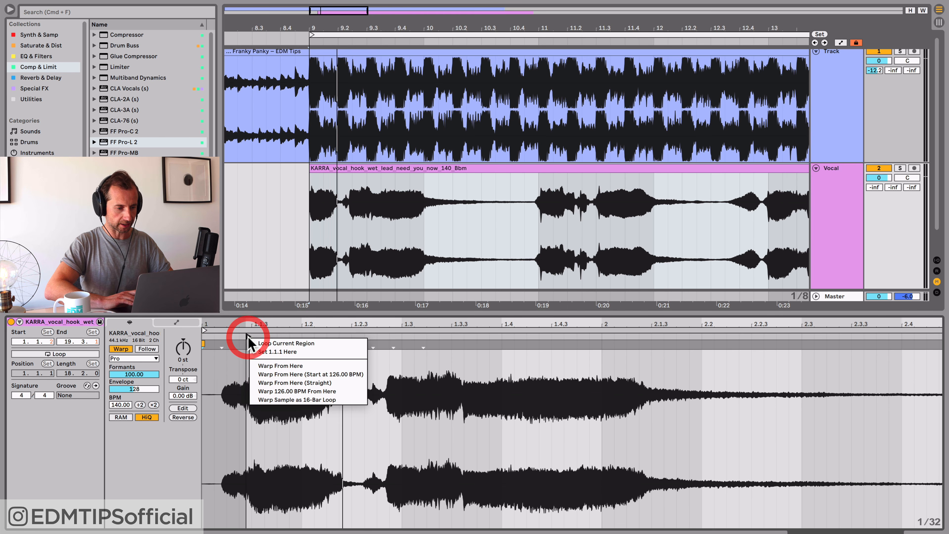
pyautogui.click(268, 352)
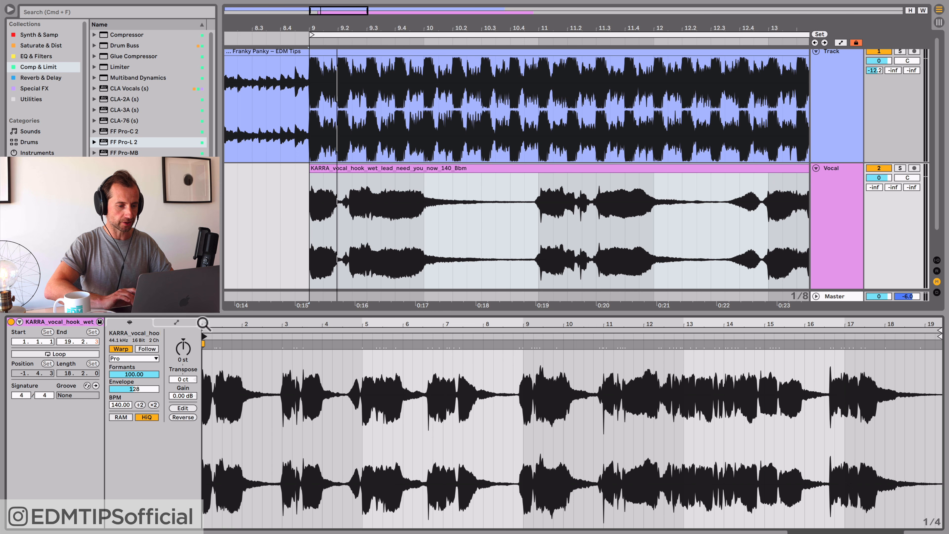
# Extend the vocal clip's beginning back before bar 9 to restore the trimmed first word, and play from there.
pyautogui.moveTo(313, 169); pyautogui.dragTo(263, 172)
pyautogui.click(297, 208)
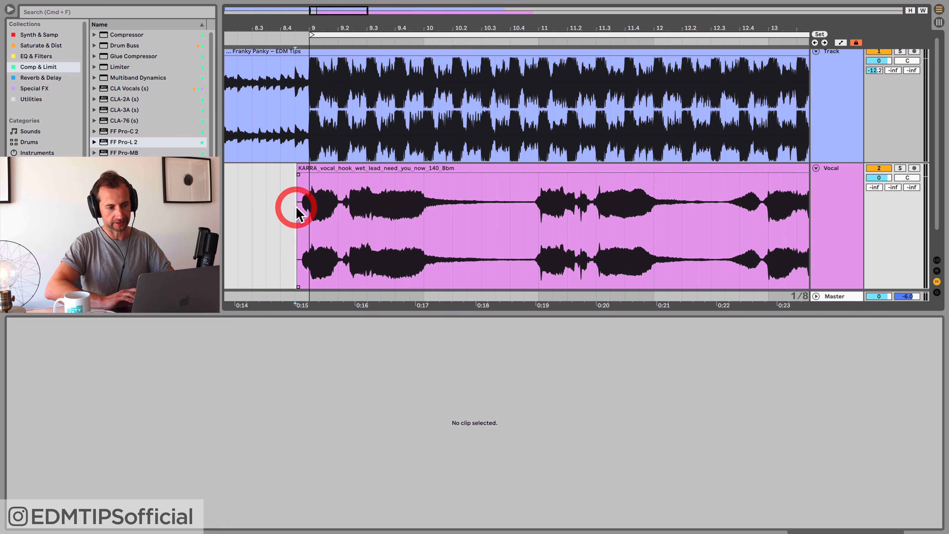
pyautogui.press('space')
pyautogui.moveTo(317, 32)
pyautogui.mouseDown()
pyautogui.moveTo(316, 45)
pyautogui.moveTo(388, 25)
pyautogui.mouseUp()
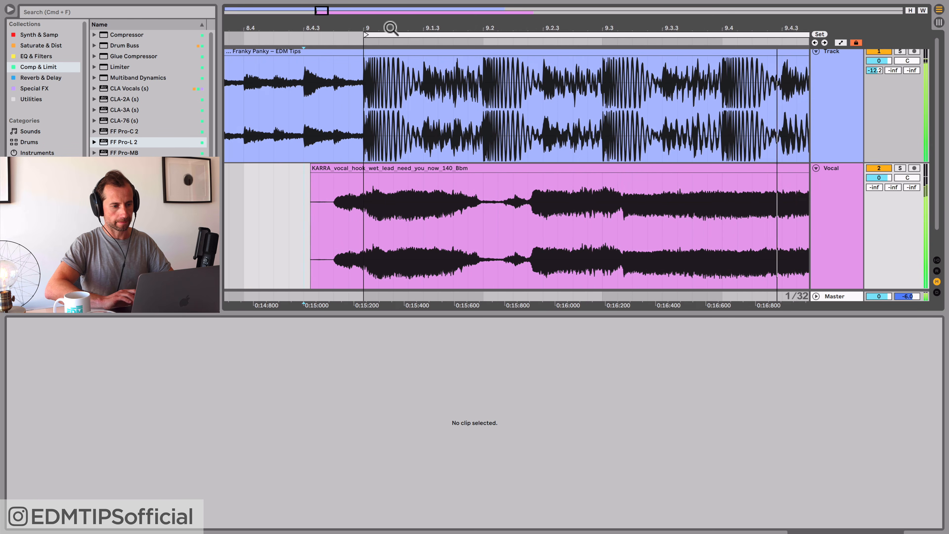
# Play the vocal against the track from bar 9 and examine how its phrases line up with the sample's bar grid.
pyautogui.click(377, 168)
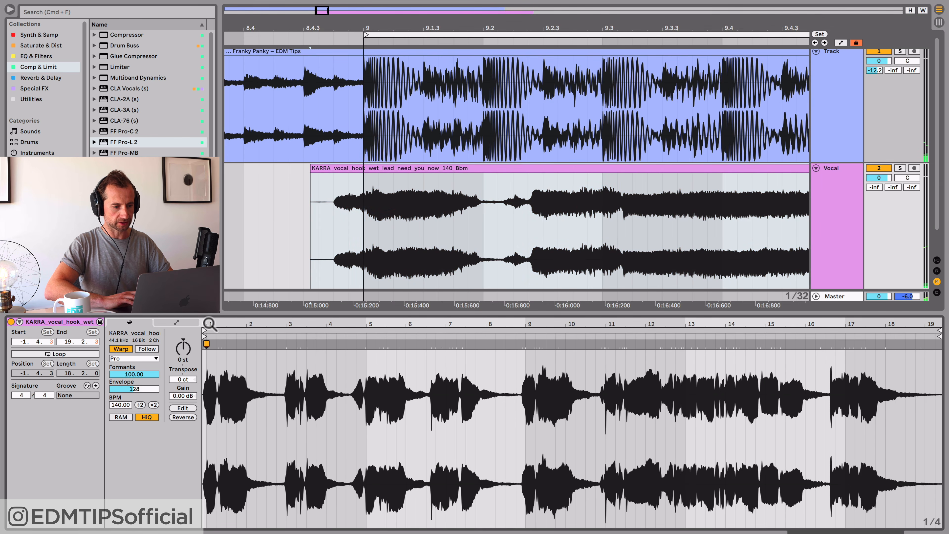
pyautogui.moveTo(290, 325); pyautogui.dragTo(550, 354)
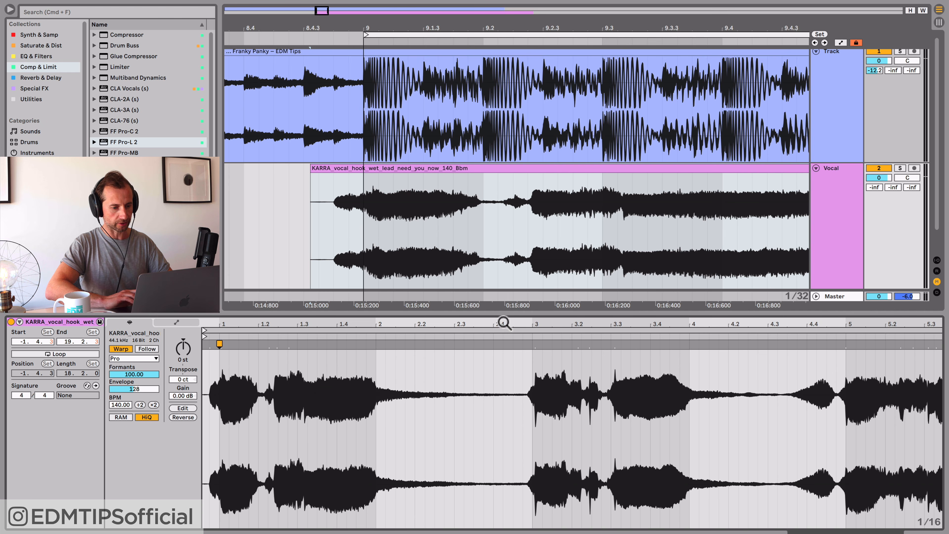
pyautogui.hscroll(2, 547, 362)
pyautogui.hscroll(-2, 542, 364)
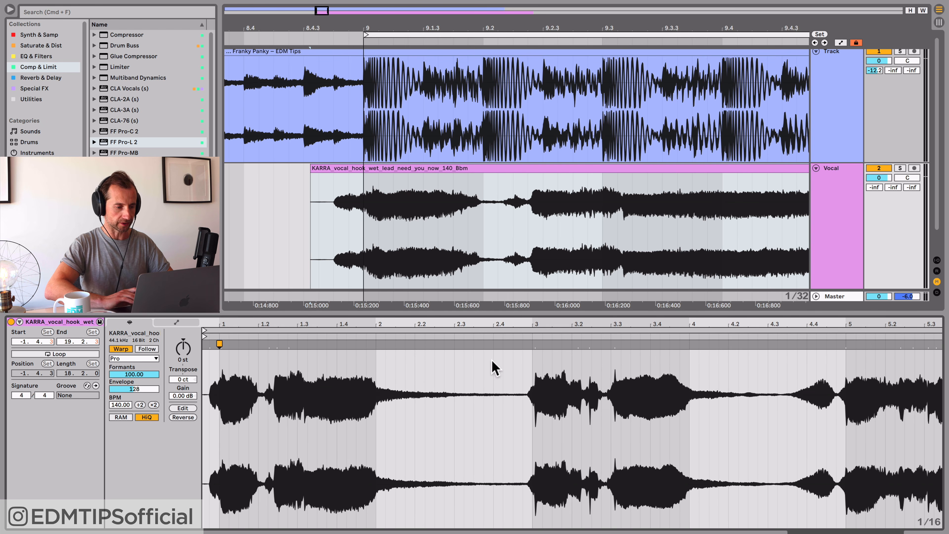
pyautogui.rightClick(222, 352)
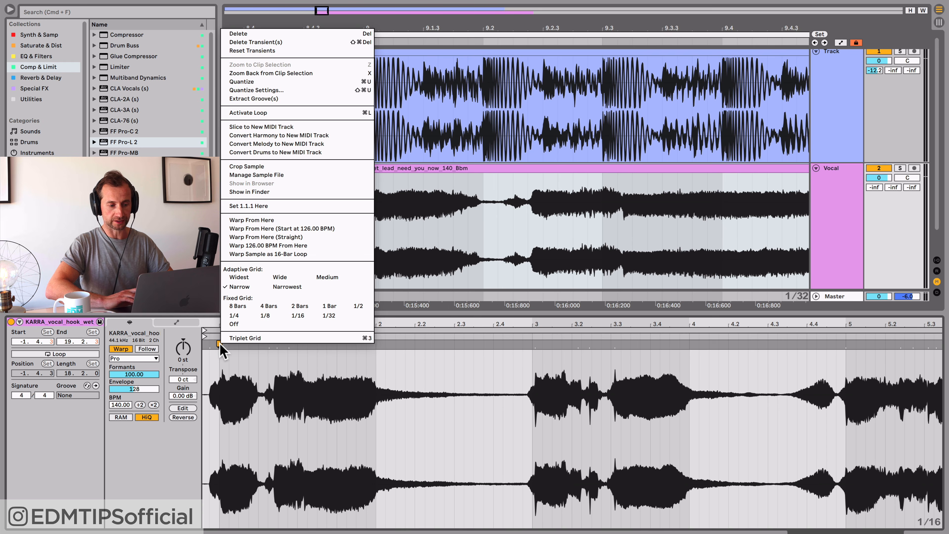
pyautogui.click(220, 344)
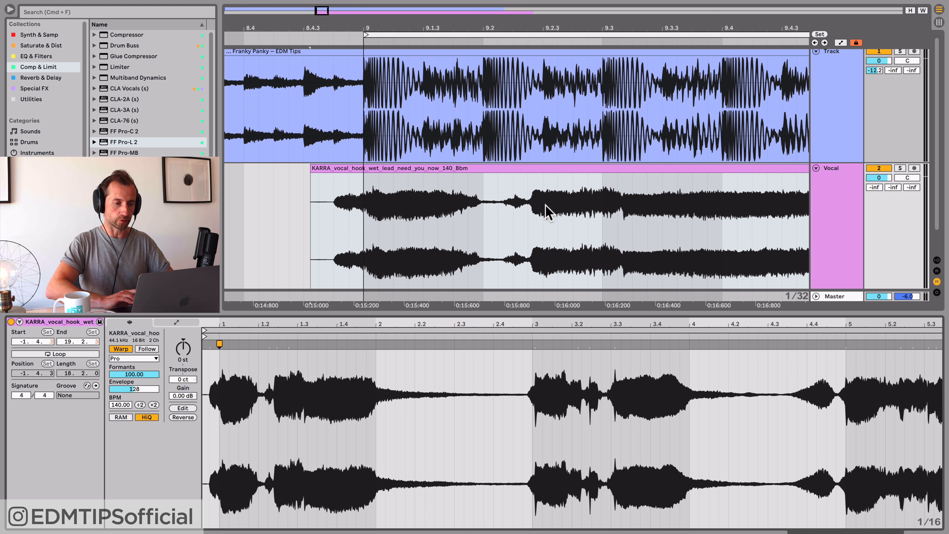
pyautogui.press('space')
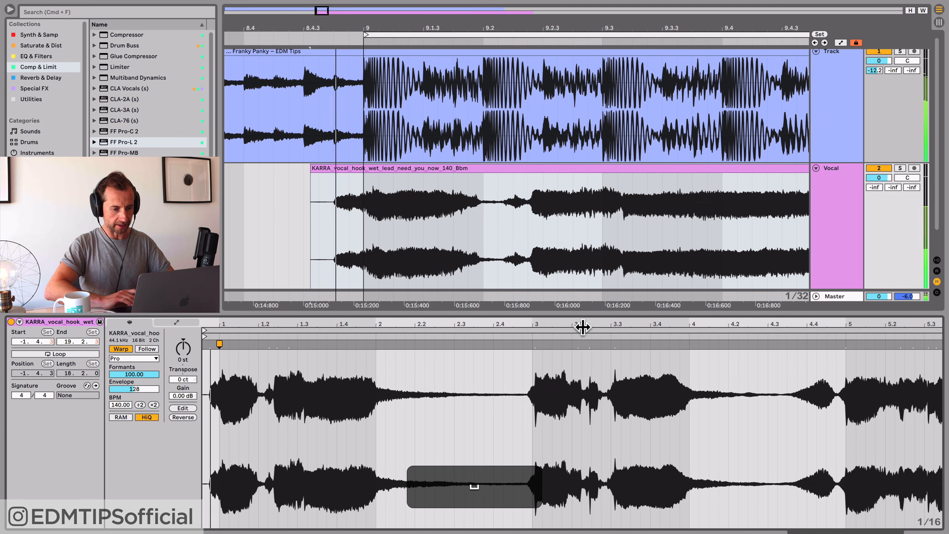
pyautogui.click(360, 215)
pyautogui.press('space')
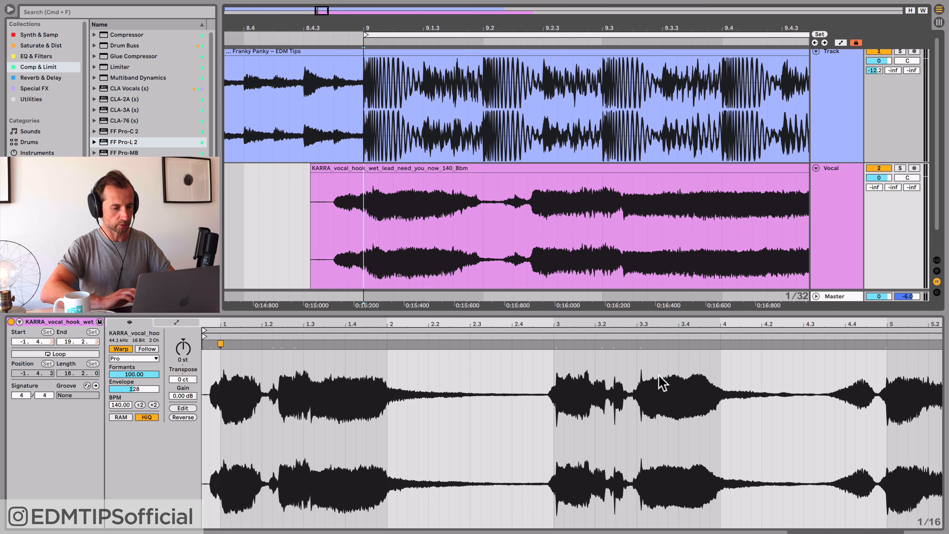
pyautogui.press('space')
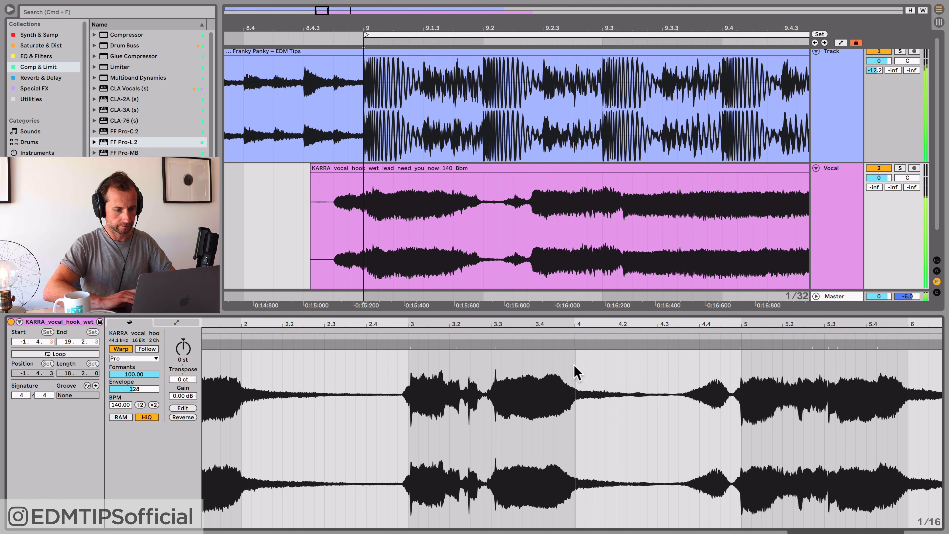
pyautogui.press('space')
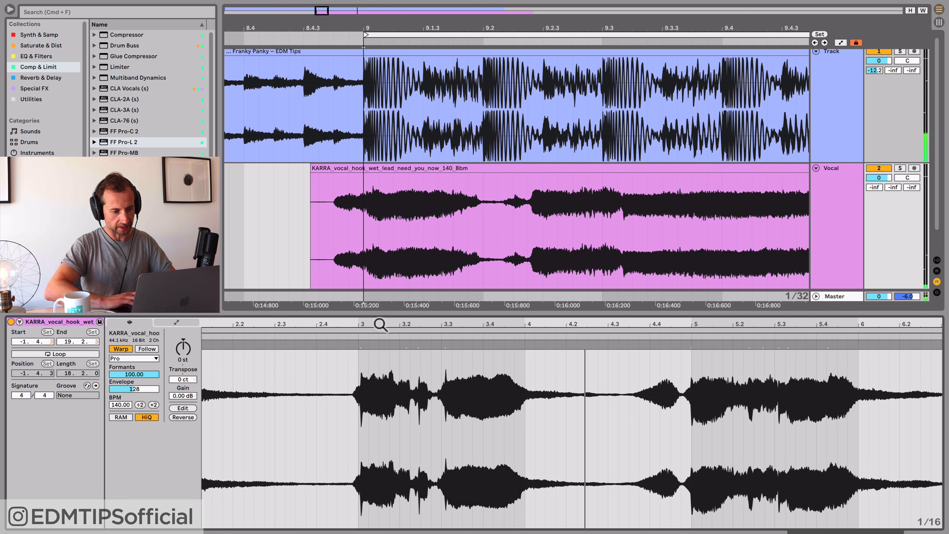
# Add warp markers at the transient just after bar 3 and its neighbouring transients, and move the middle marker onto bar 3.
pyautogui.moveTo(381, 324); pyautogui.dragTo(359, 362)
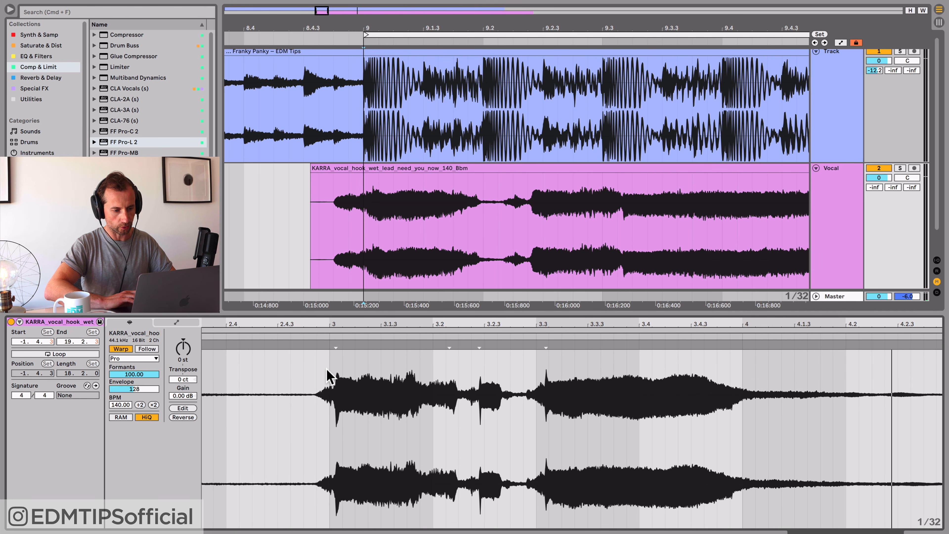
pyautogui.hscroll(-5, 333, 378)
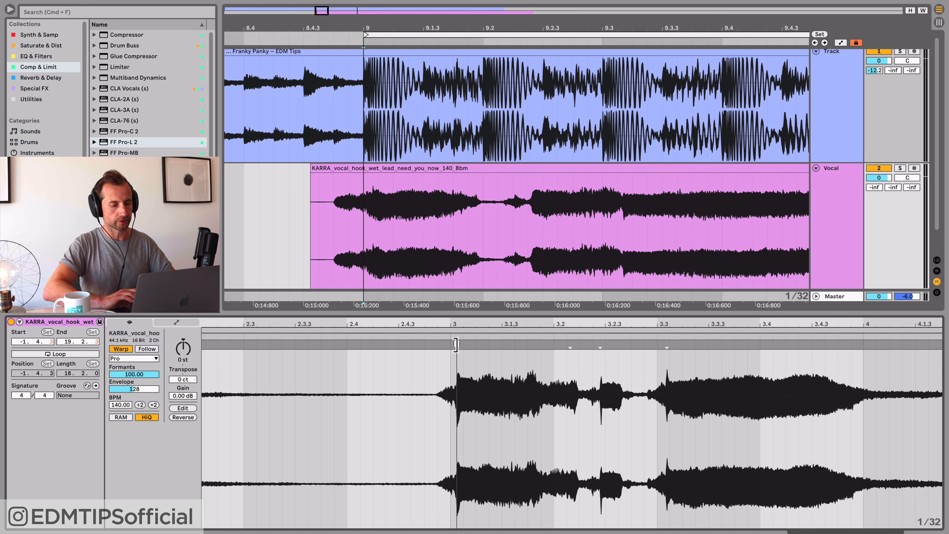
pyautogui.press('super')
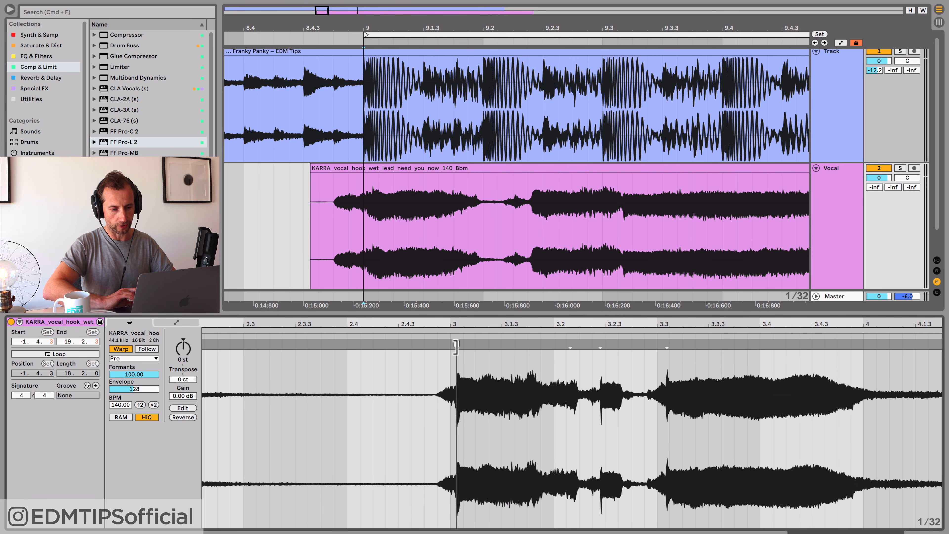
pyautogui.press('super')
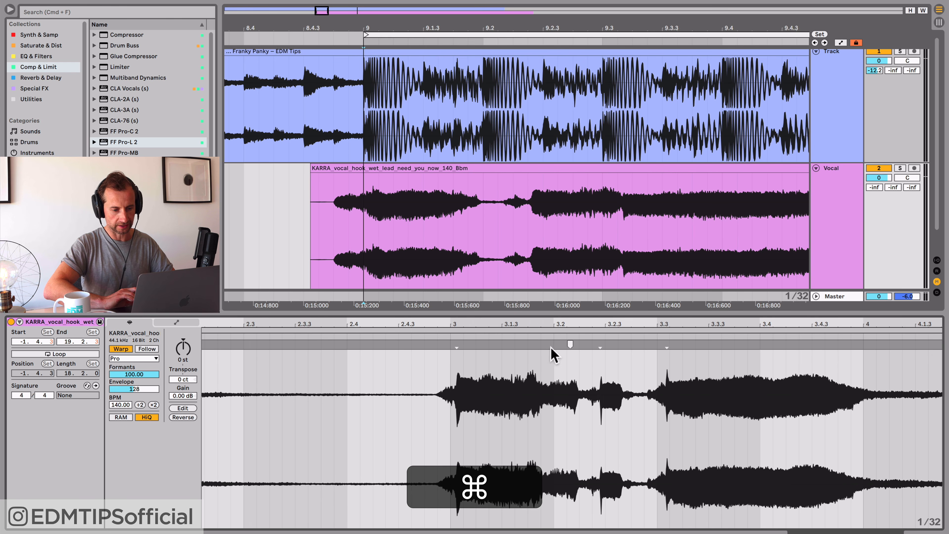
pyautogui.hscroll(-2, 486, 355)
pyautogui.hscroll(-5, 487, 358)
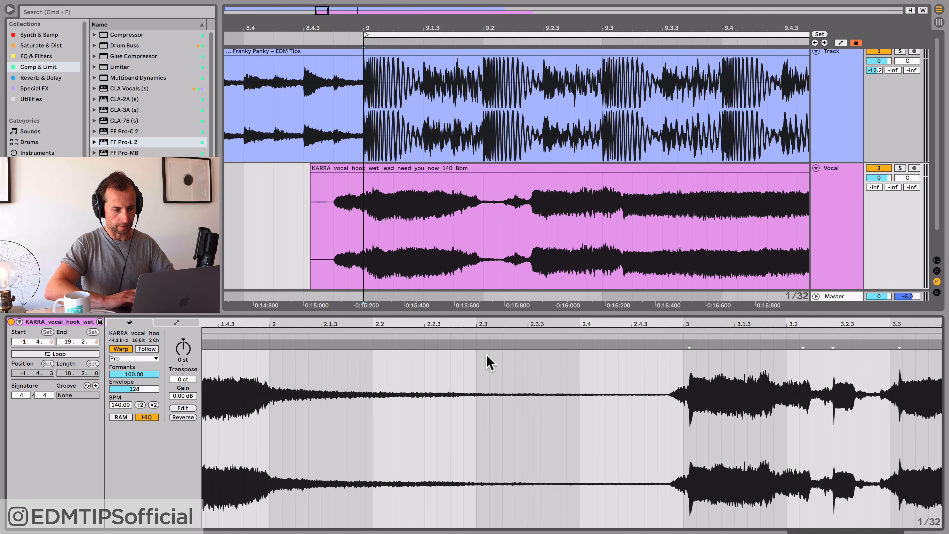
pyautogui.moveTo(510, 328)
pyautogui.mouseDown()
pyautogui.moveTo(509, 318)
pyautogui.moveTo(496, 325)
pyautogui.mouseUp()
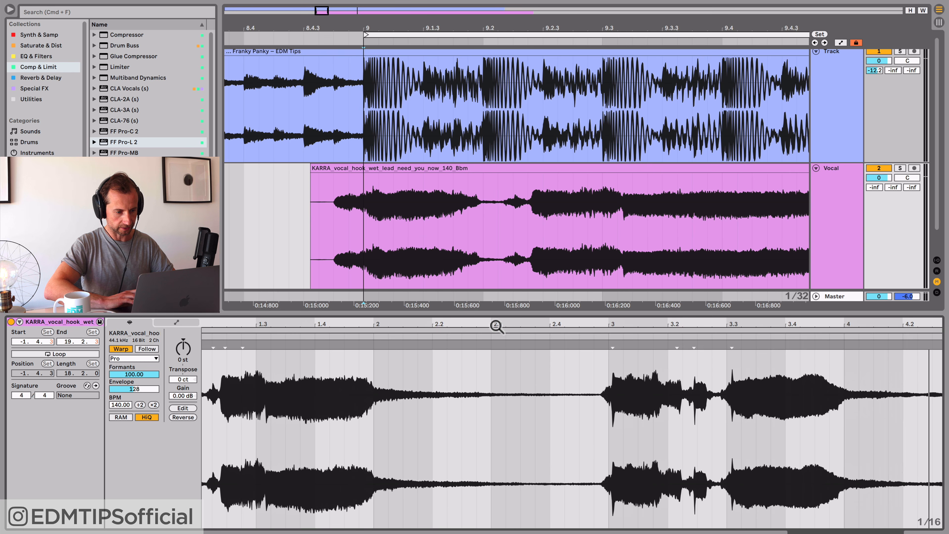
pyautogui.press('super')
pyautogui.keyDown('super'); pyautogui.click(612, 344); pyautogui.keyUp('super')
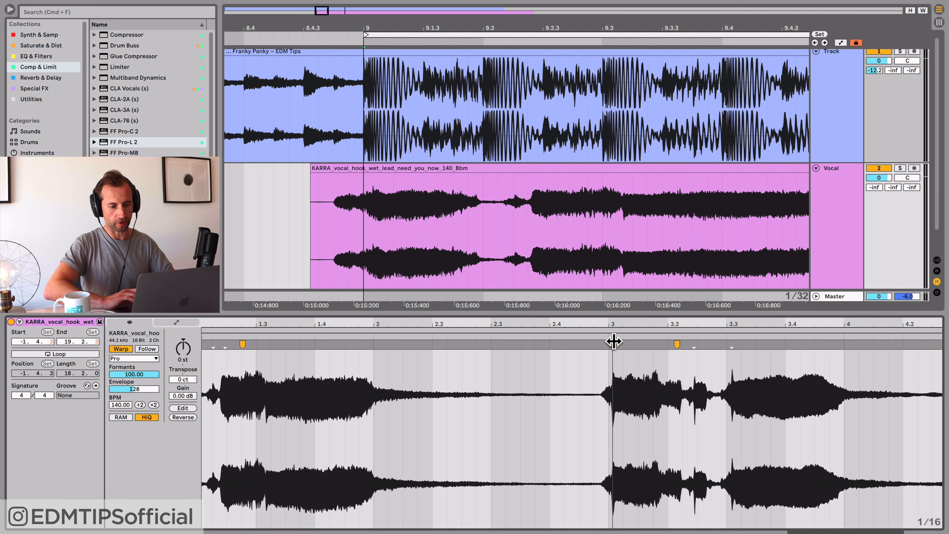
pyautogui.moveTo(613, 342); pyautogui.dragTo(608, 344)
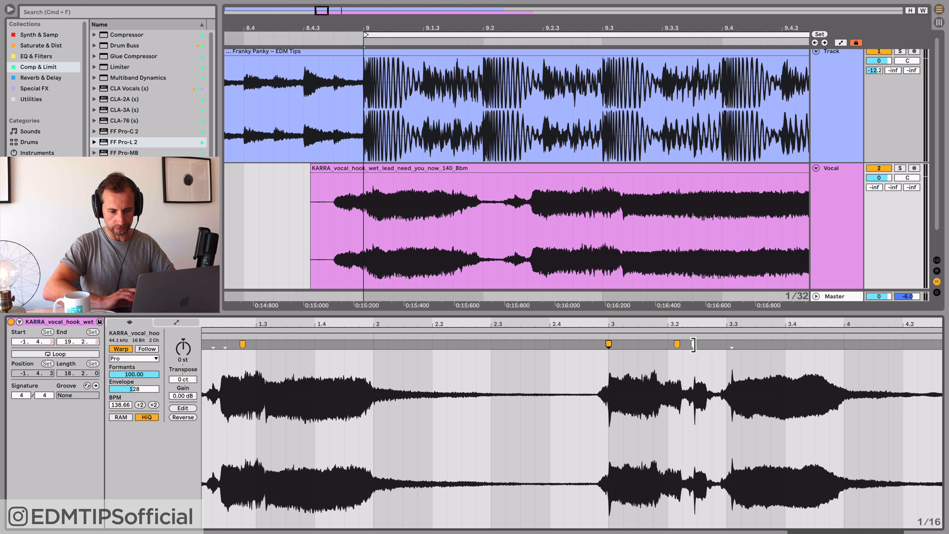
# Add warp markers at the transient just after 3.3 and the one before it, and move the later marker onto beat 3.3.
pyautogui.press('super')
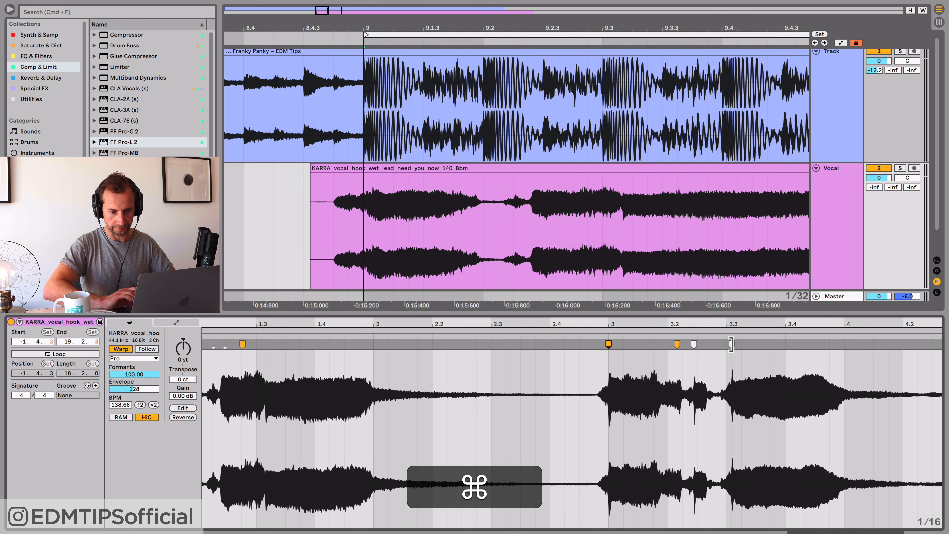
pyautogui.keyDown('super'); pyautogui.click(732, 343); pyautogui.keyUp('super')
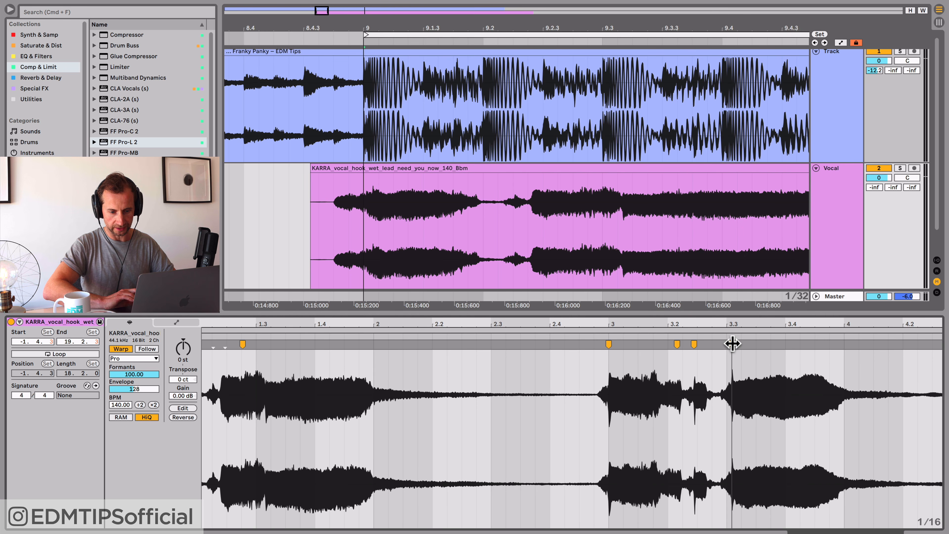
pyautogui.moveTo(731, 344); pyautogui.dragTo(698, 343)
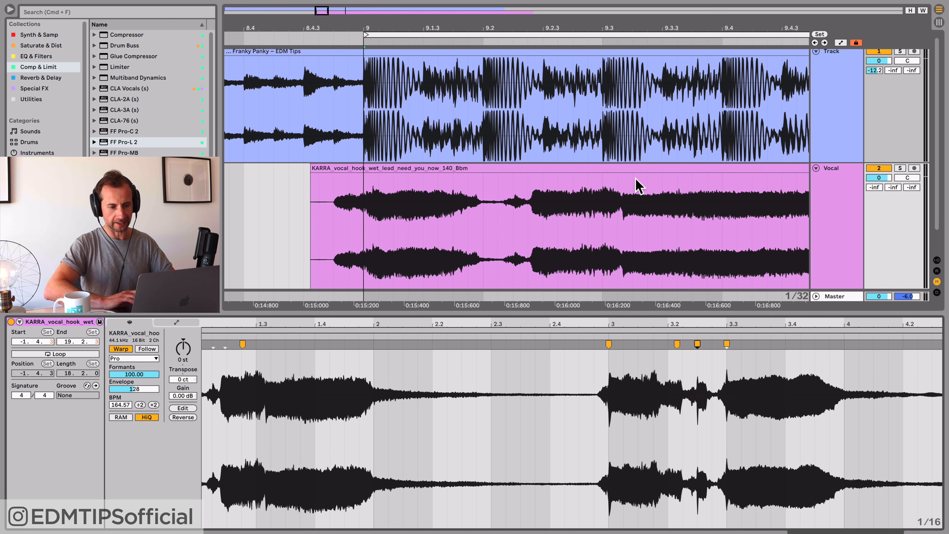
# Play the vocal from bar 9 and follow the warped bar 3 phrase against the beat.
pyautogui.press('space')
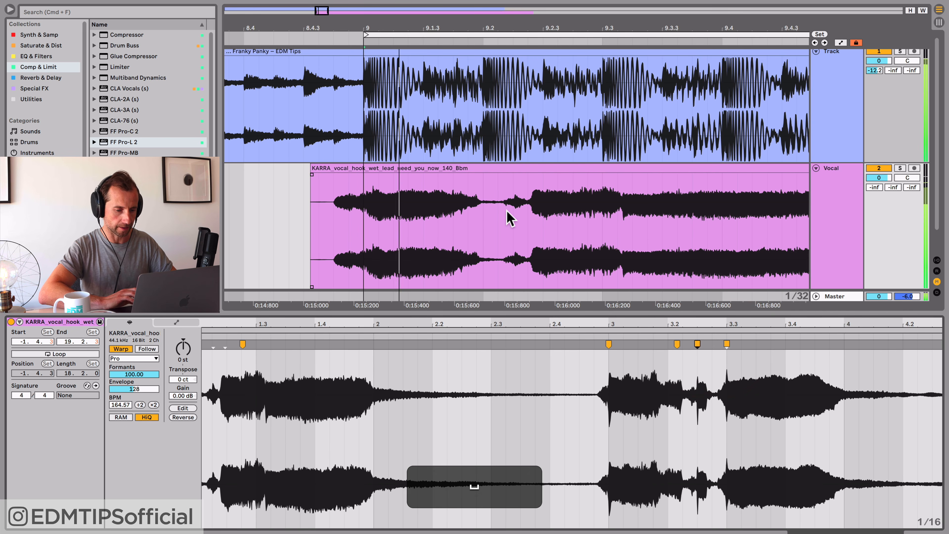
pyautogui.hscroll(4, 610, 412)
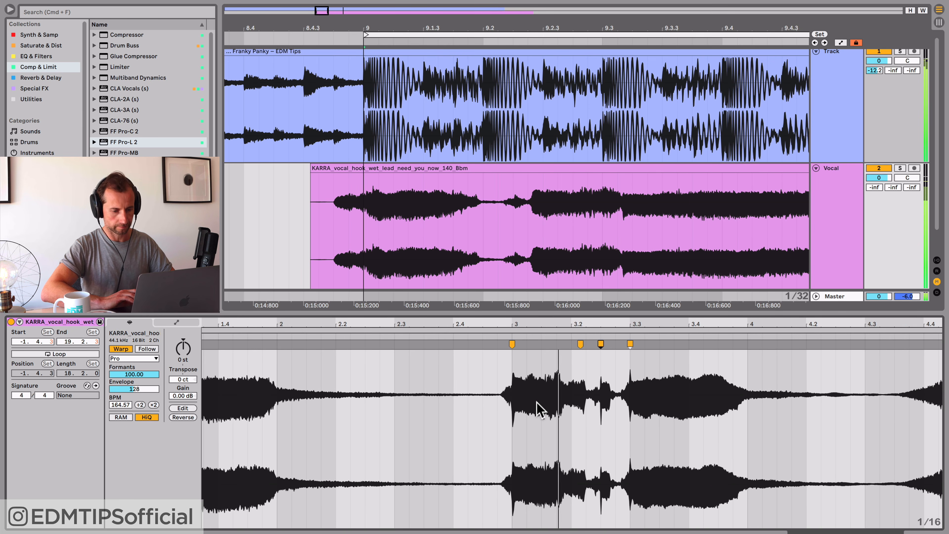
pyautogui.hscroll(10, 592, 411)
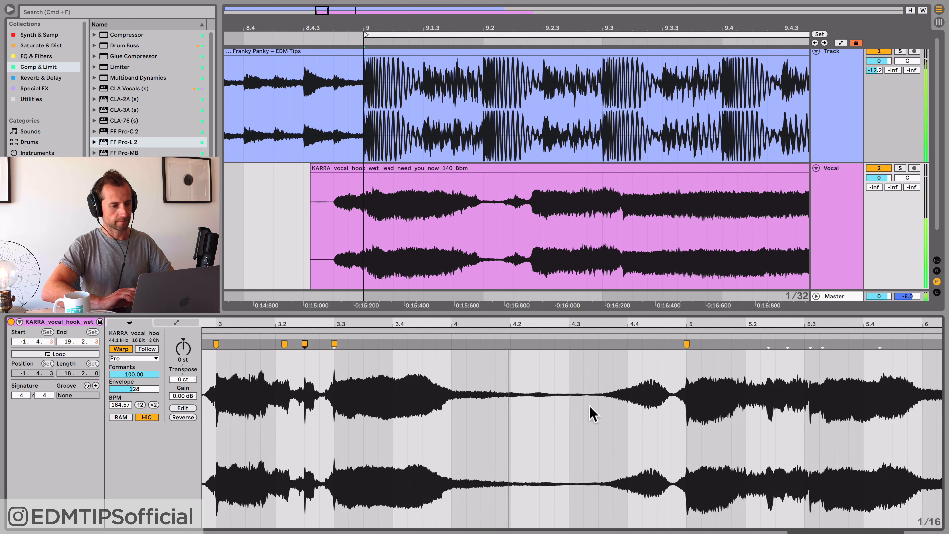
pyautogui.press('space')
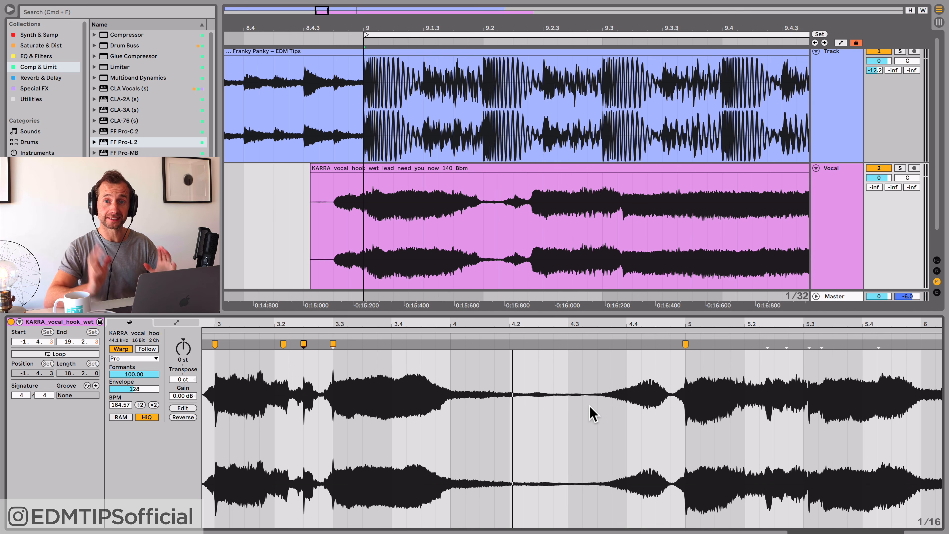
# Try to pull the transient after 5.2 back onto beat 5.2 with a warp marker, and undo the latest warp marker changes.
pyautogui.press('super')
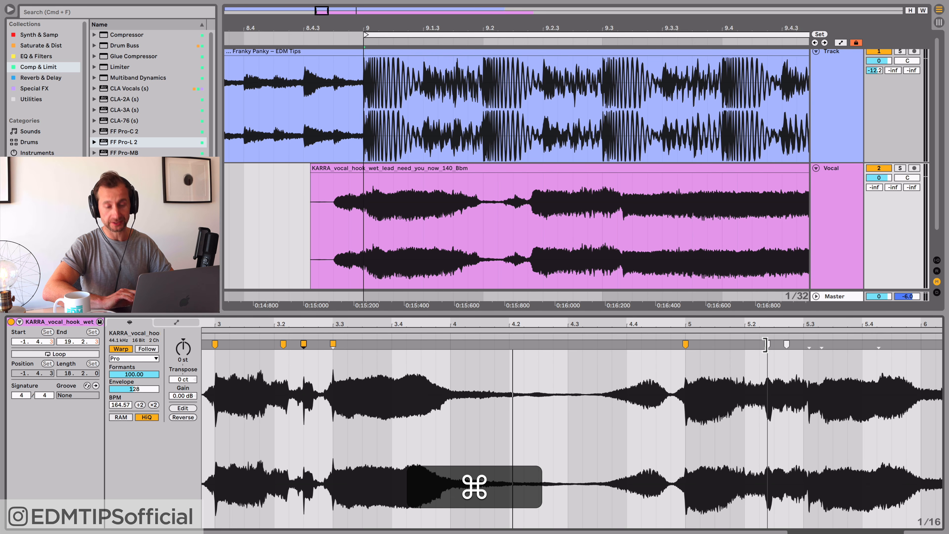
pyautogui.keyDown('super'); pyautogui.click(767, 345); pyautogui.keyUp('super')
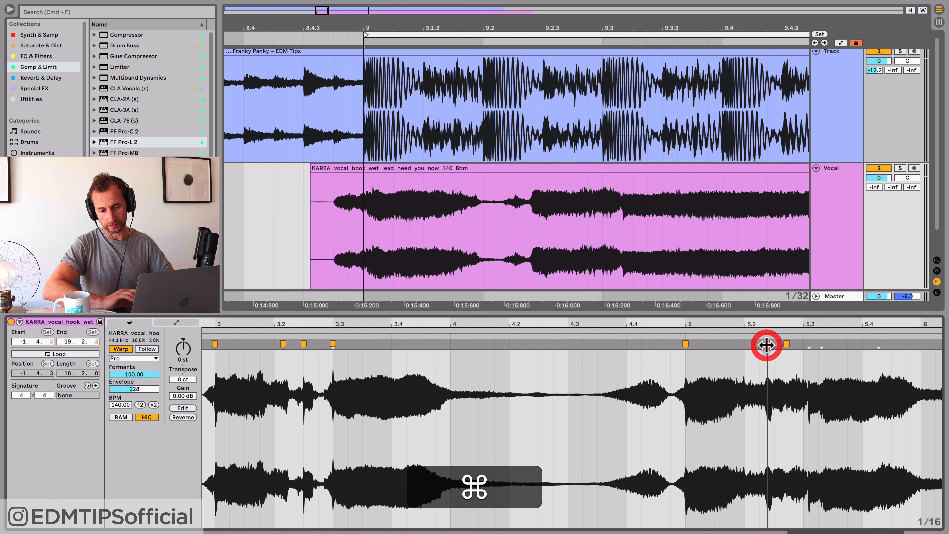
pyautogui.moveTo(767, 345)
pyautogui.mouseDown()
pyautogui.moveTo(733, 356)
pyautogui.moveTo(759, 342)
pyautogui.moveTo(731, 342)
pyautogui.moveTo(786, 341)
pyautogui.moveTo(743, 344)
pyautogui.mouseUp()
pyautogui.press('super+z')
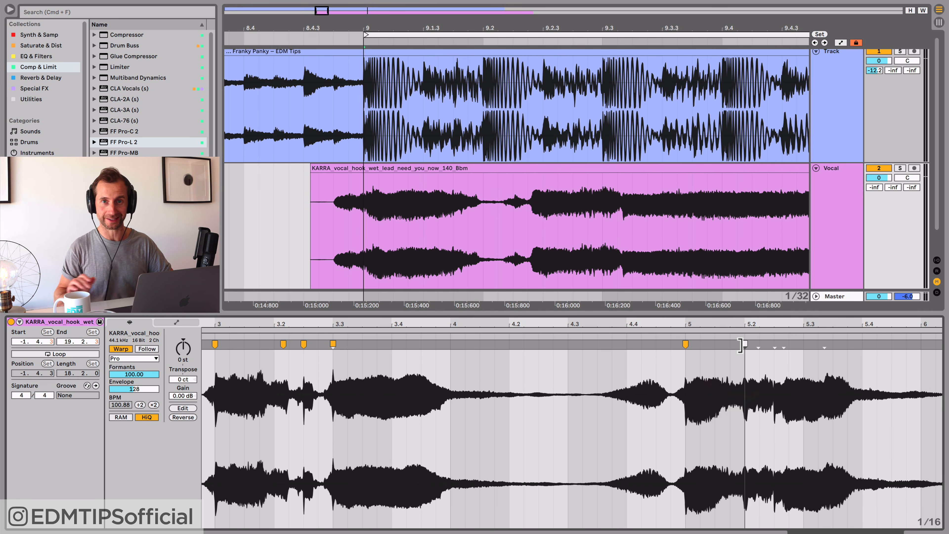
pyautogui.press('super+z')
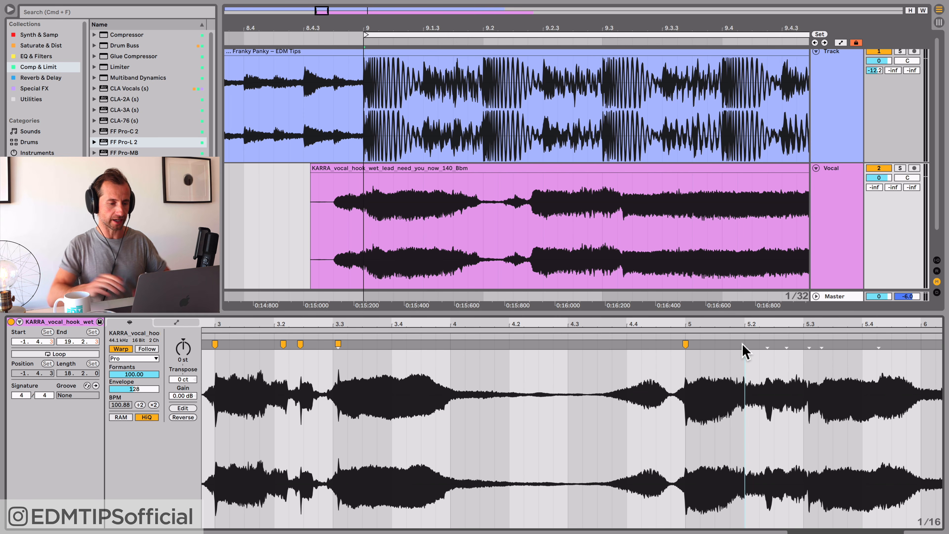
# Delete the KARRA vocal clip from the Vocal track and show the arrangement from bar 8 to bar 22.
pyautogui.click(538, 170)
pyautogui.press('BackSpace')
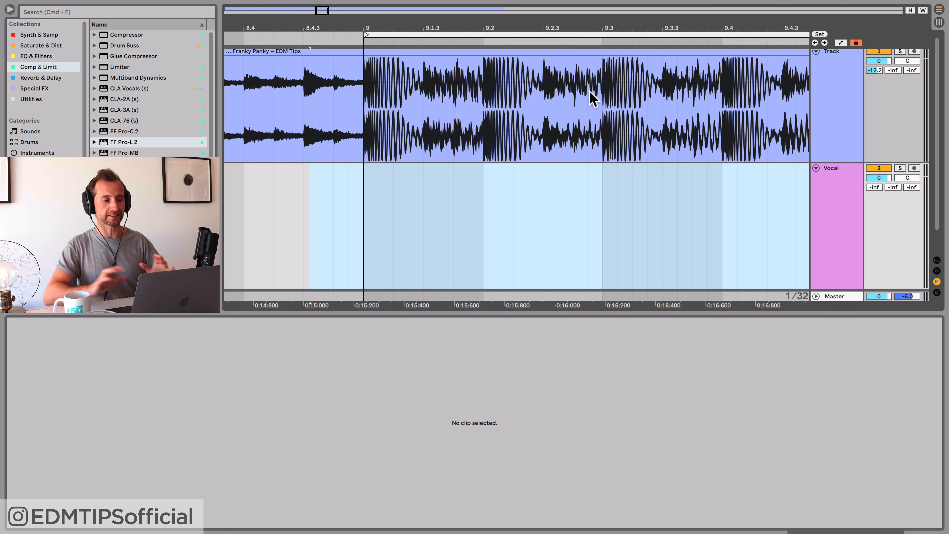
pyautogui.moveTo(595, 39); pyautogui.dragTo(405, 28)
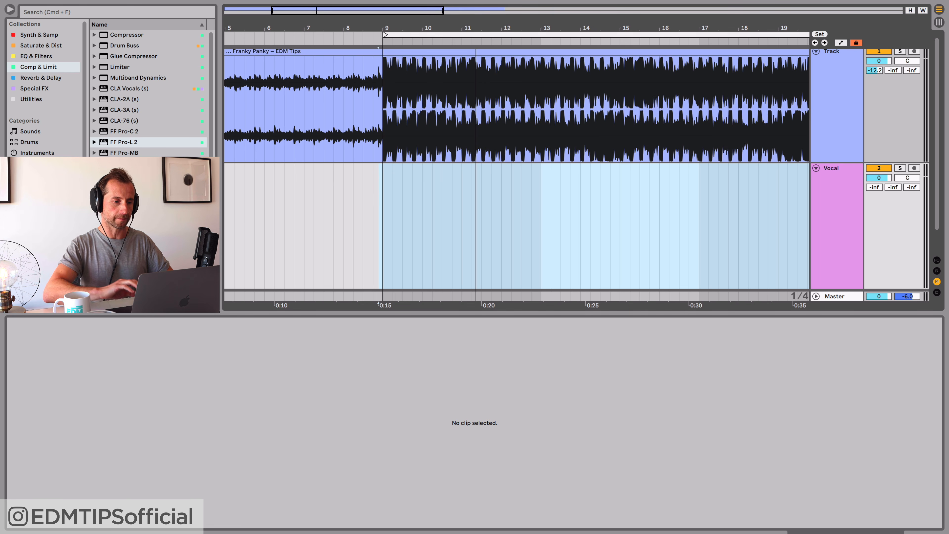
pyautogui.moveTo(472, 26); pyautogui.dragTo(357, 25)
# Switch to Splice and filter the female vocal results to the key of E minor.
pyautogui.hotkey('alt', 'space')
pyautogui.write('splice')
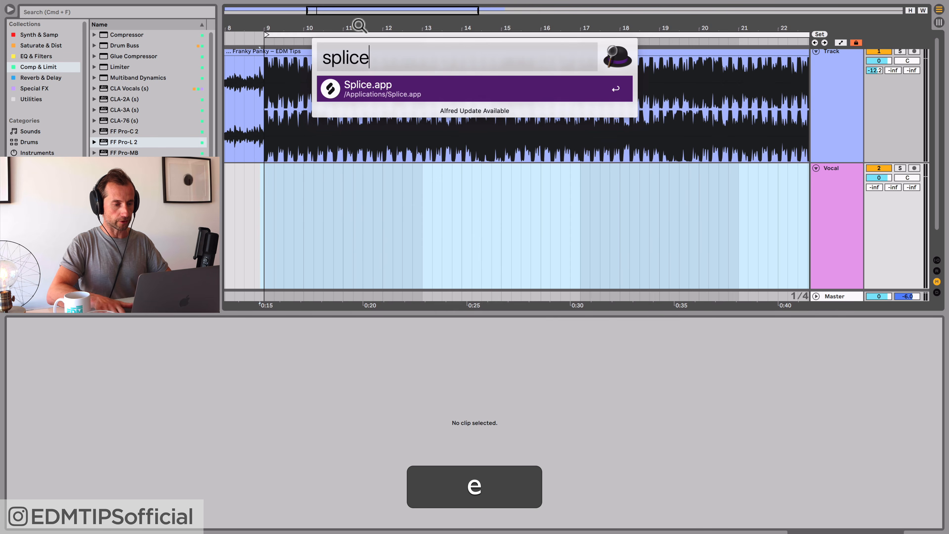
pyautogui.press('Return')
pyautogui.click(853, 136)
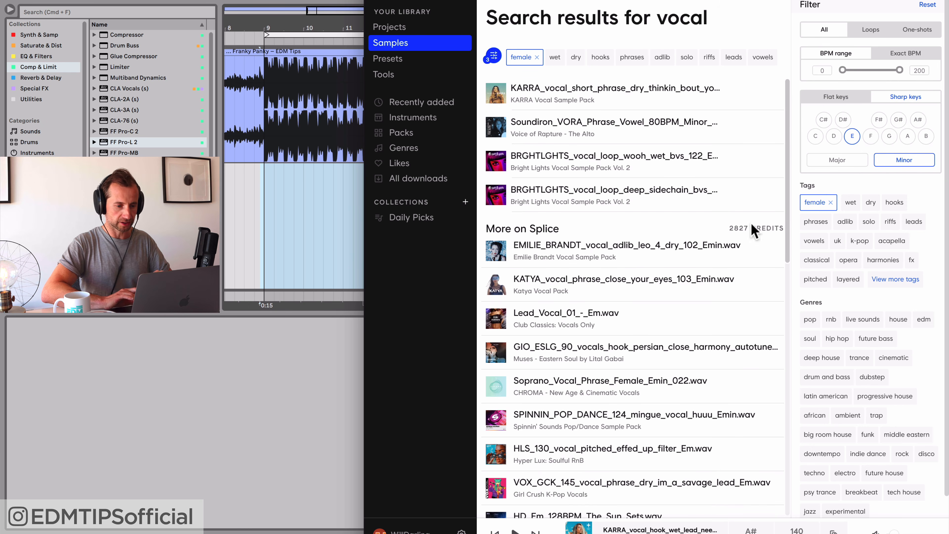
# Audition the E minor results VOX_GCK_145_vocal_phrase_dry_im_a_savage_lead_Em and GIO_AFRO_120_vocals_riff_yeah_vibes_Emin.
pyautogui.scroll(-4, 538, 295)
pyautogui.click(496, 337)
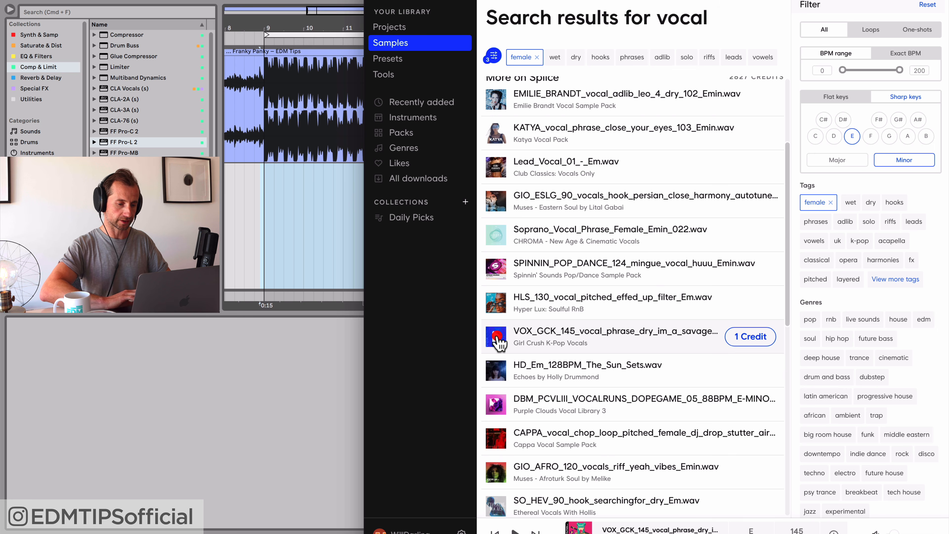
pyautogui.scroll(-3, 497, 370)
pyautogui.click(496, 360)
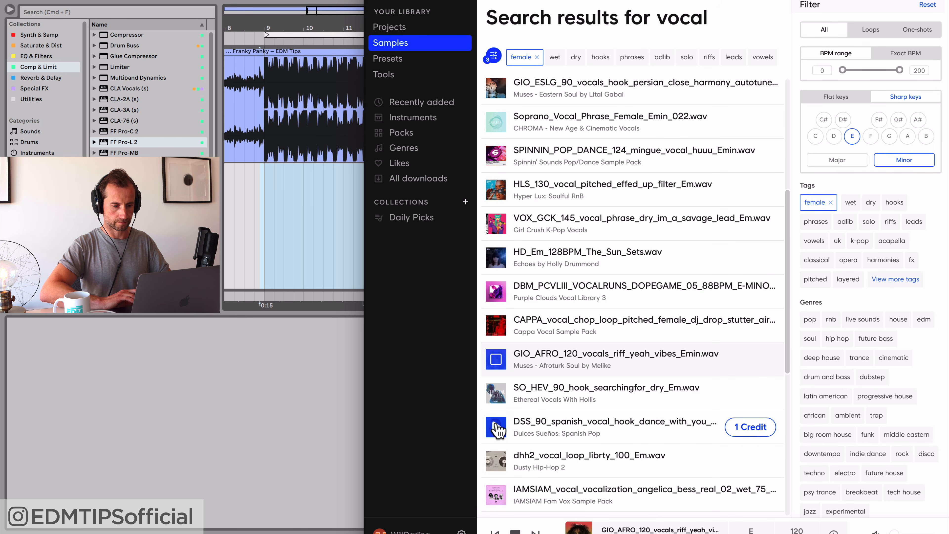
pyautogui.click(496, 358)
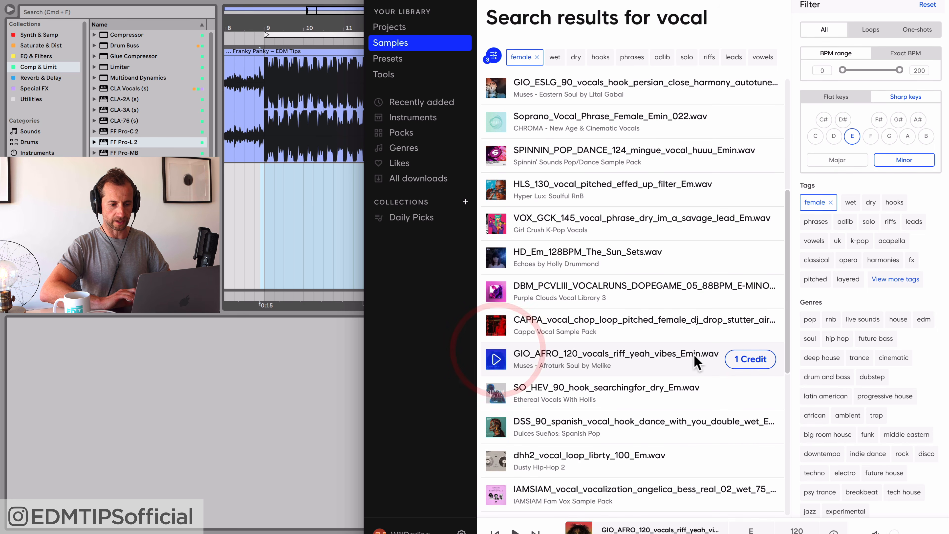
# Download GIO_AFRO_120_vocals_riff_yeah_vibes_Emin for one credit and place it on Live's Vocal track at bar 9.
pyautogui.click(749, 365)
pyautogui.scroll(5, 705, 299)
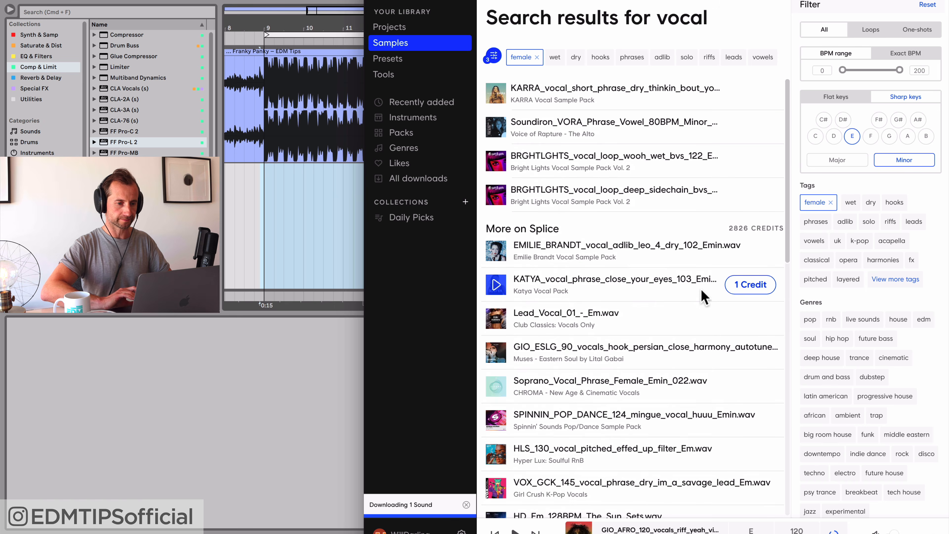
pyautogui.moveTo(572, 89); pyautogui.dragTo(266, 202)
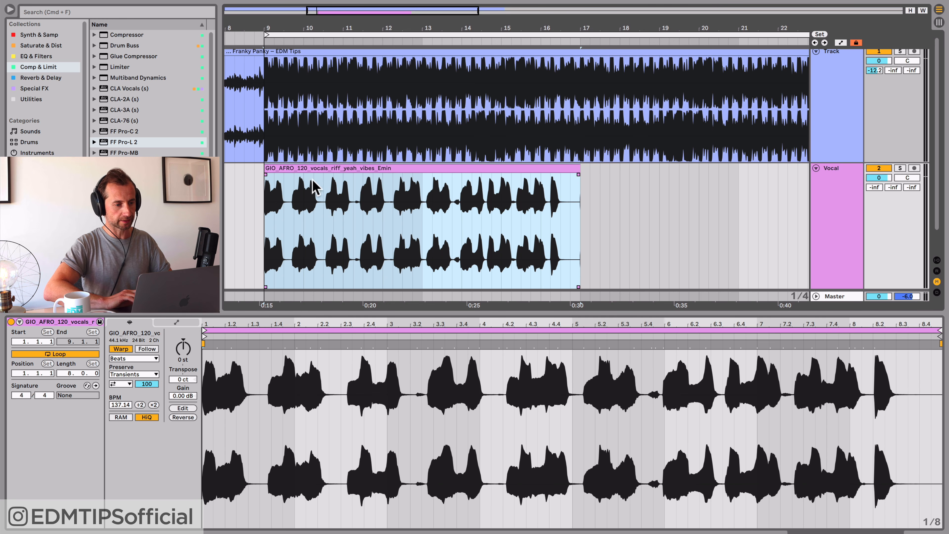
# Turn warping off and back on for the new vocal clip, and set its BPM to 120.
pyautogui.click(120, 349)
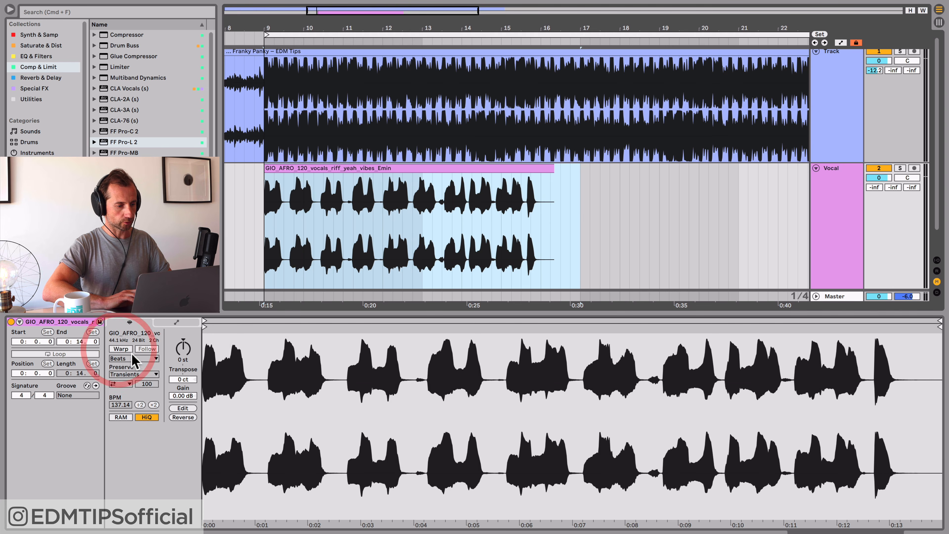
pyautogui.click(120, 349)
pyautogui.click(120, 405)
pyautogui.write('126')
pyautogui.press('Return')
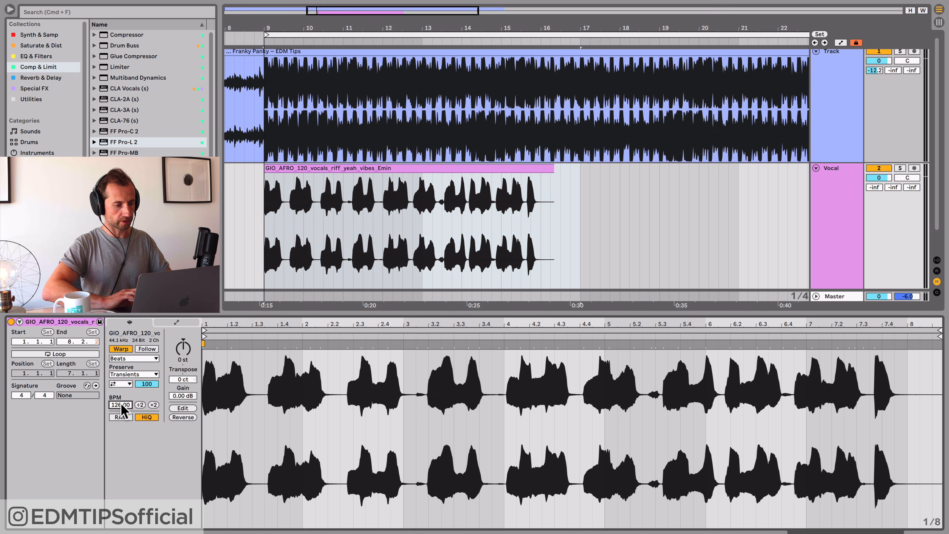
pyautogui.write('120')
pyautogui.press('Return')
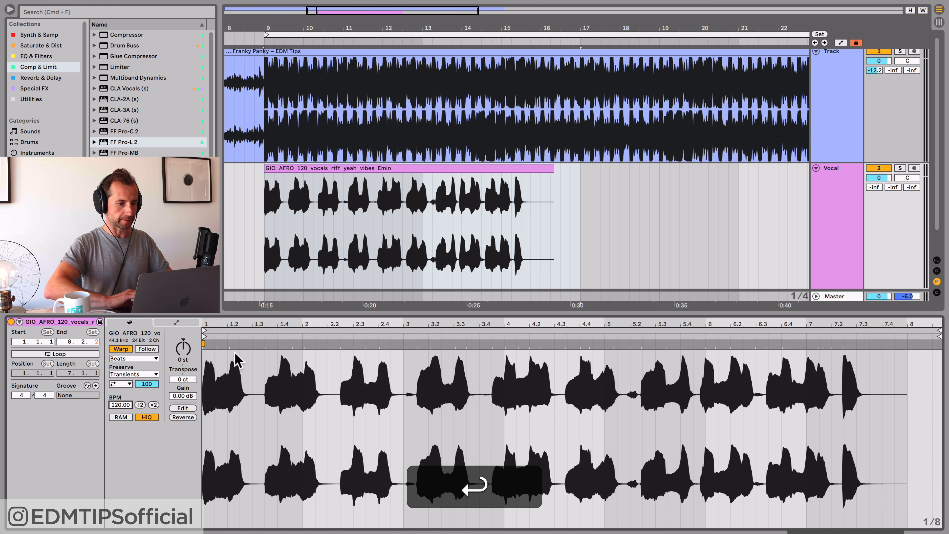
# Play the E minor vocal against the track from bar 9 to check how its key and timing fit.
pyautogui.click(265, 224)
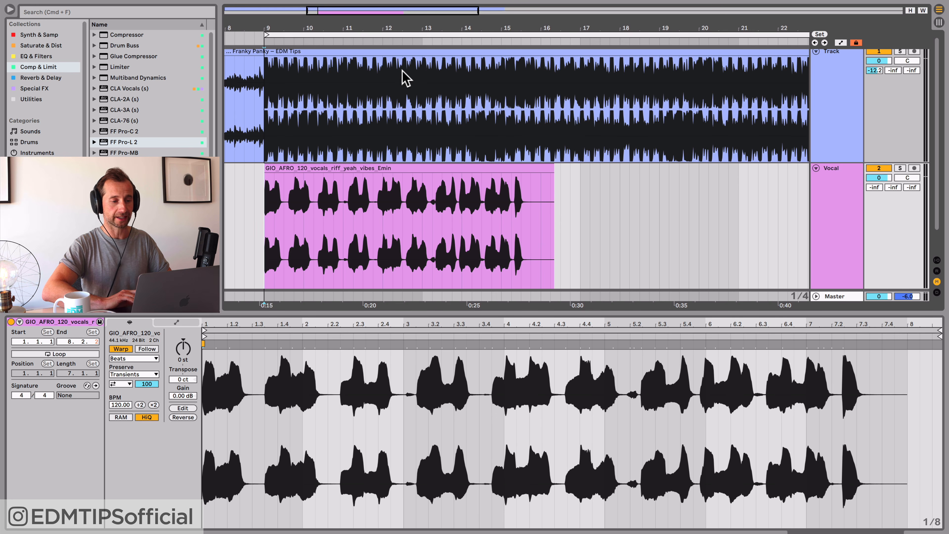
pyautogui.press('space')
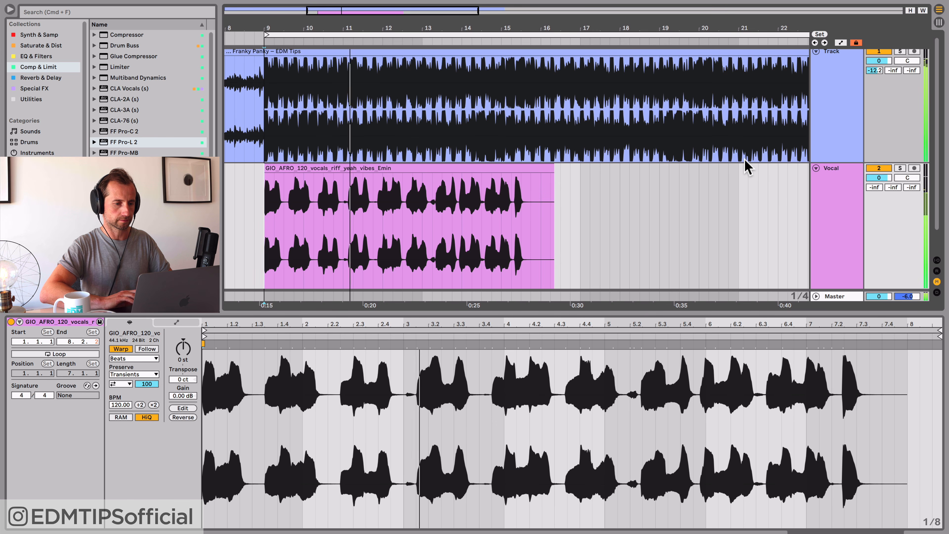
pyautogui.press('space')
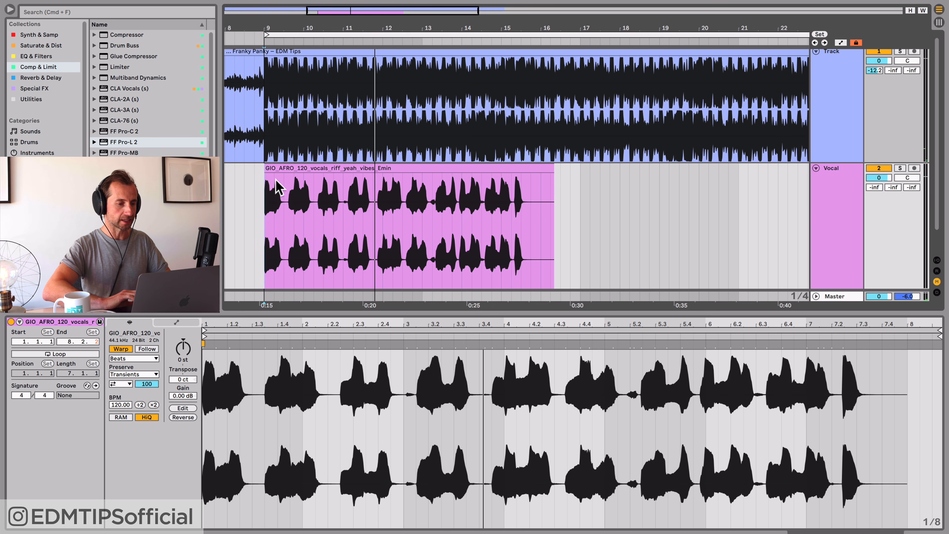
# Insert a MIDI track below the Vocal track with the Analog synth and an empty three-bar clip at bar 9.
pyautogui.click(839, 224)
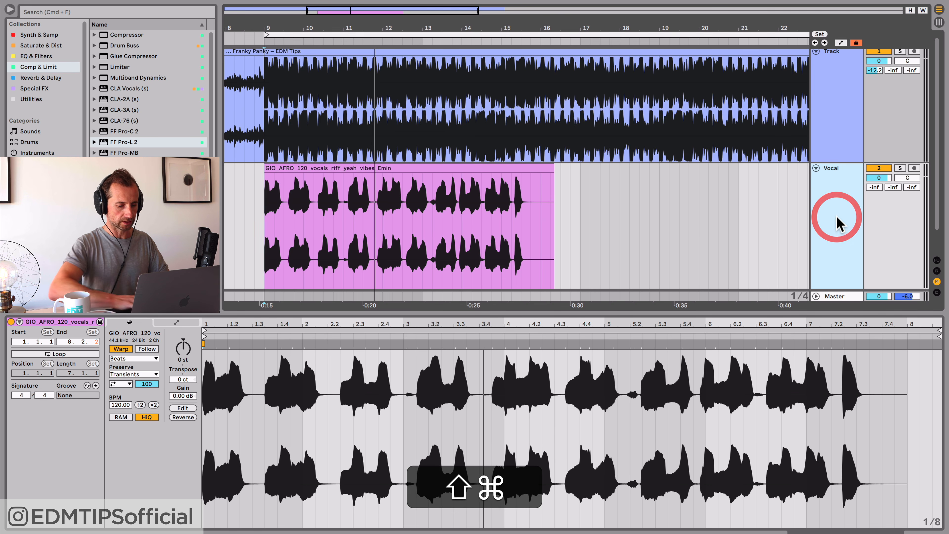
pyautogui.press('shift+super+t')
pyautogui.click(39, 34)
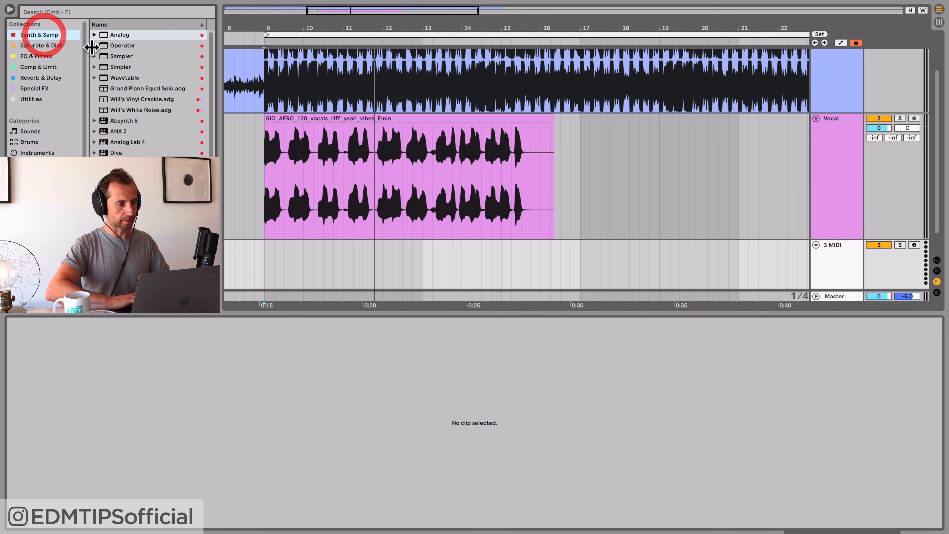
pyautogui.moveTo(116, 34); pyautogui.dragTo(267, 266)
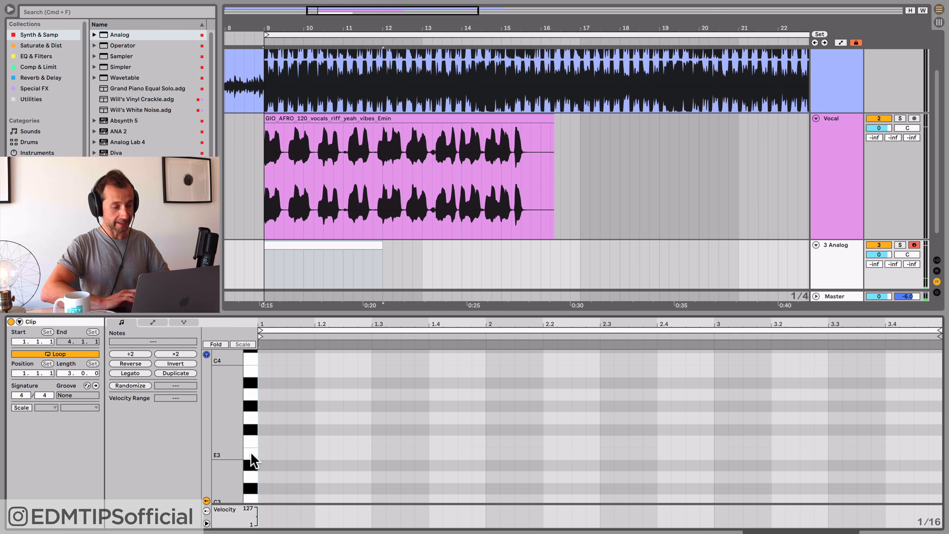
# Sound E3, A#3 and notes in between on the Analog track's piano roll to compare the pitches of the keys.
pyautogui.click(251, 455)
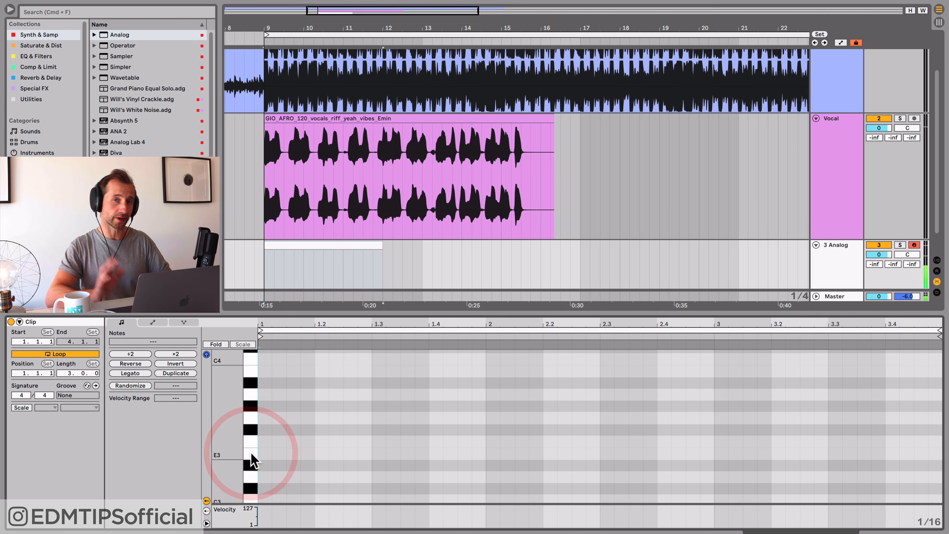
pyautogui.scroll(1, 251, 460)
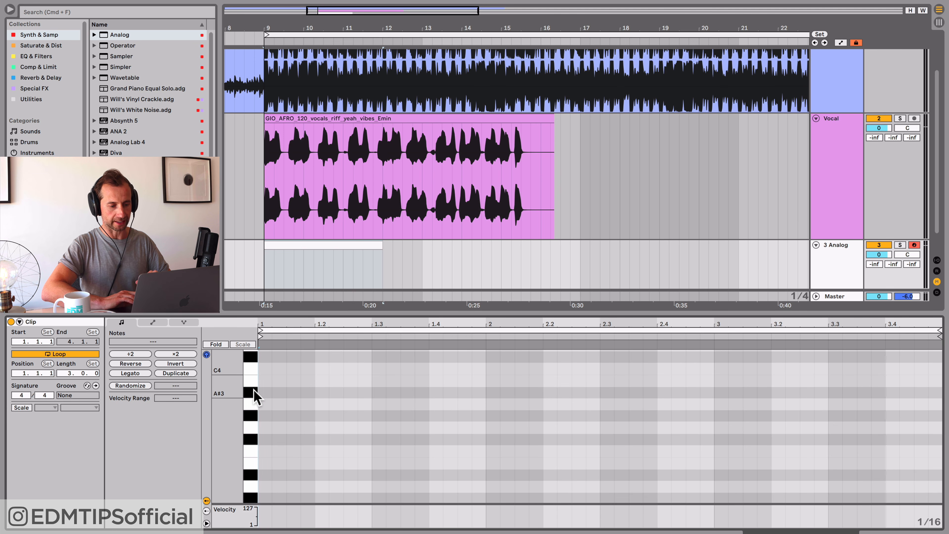
pyautogui.click(254, 391)
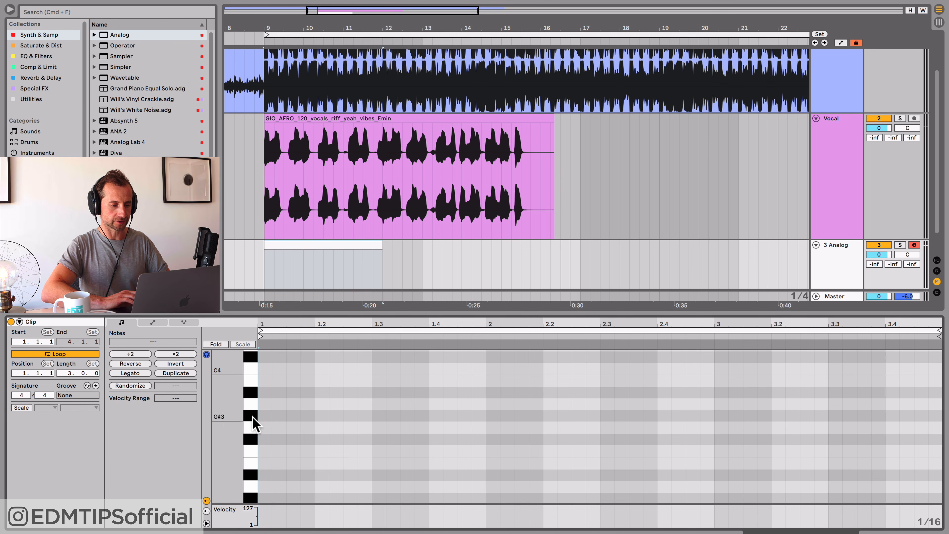
pyautogui.click(253, 468)
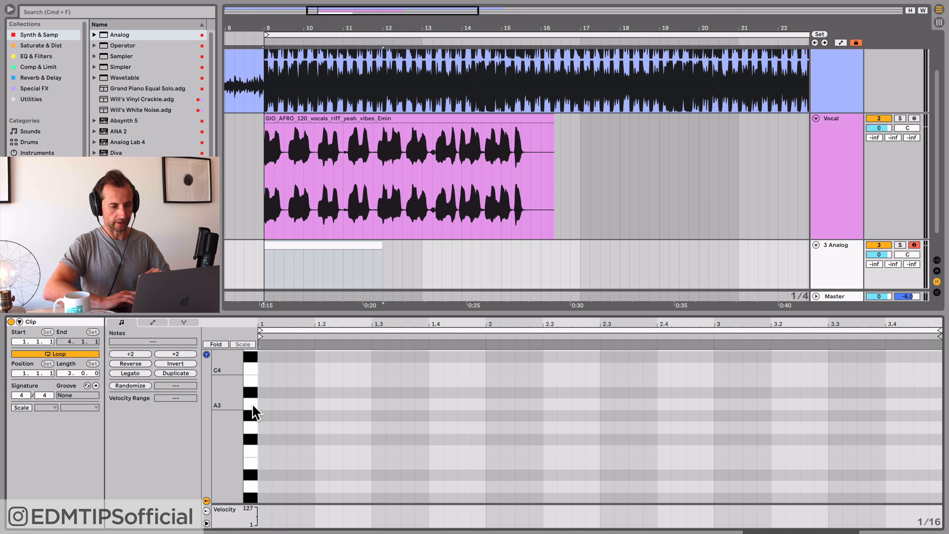
pyautogui.click(254, 393)
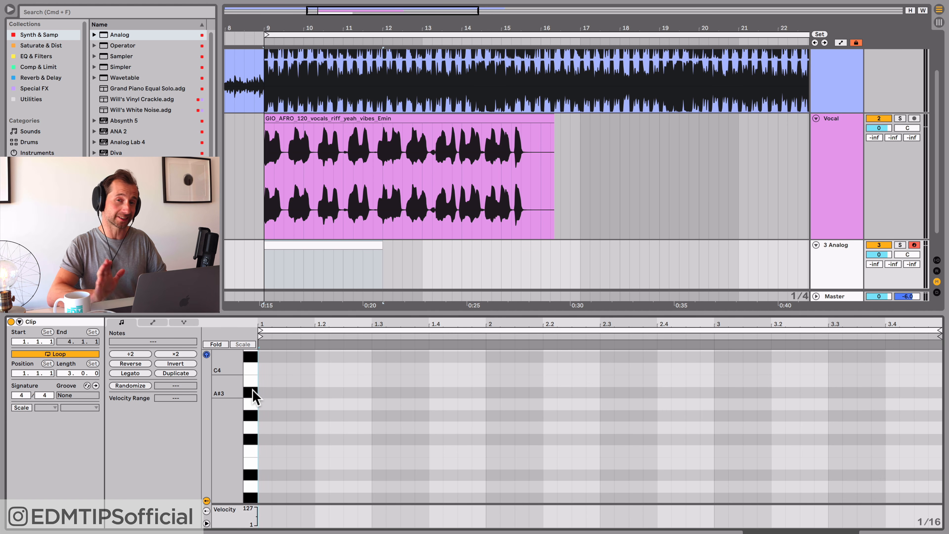
pyautogui.press('shift')
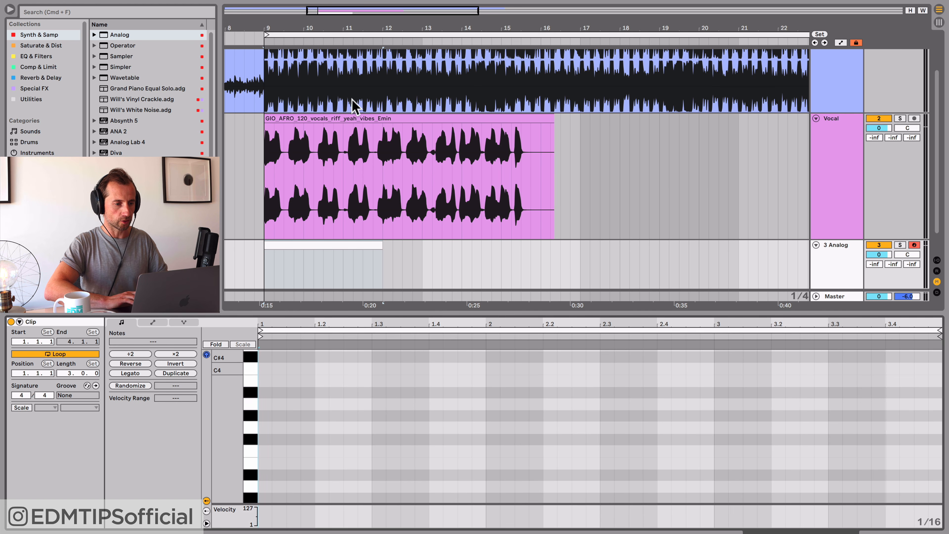
# Set the E minor vocal clip's warp mode to Complex Pro and transpose it up 6 semitones.
pyautogui.click(350, 118)
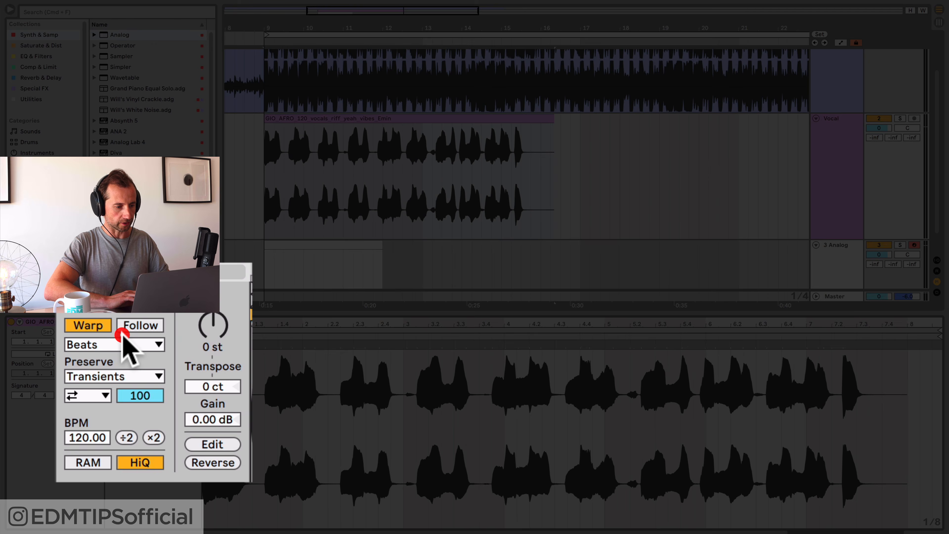
pyautogui.click(141, 359)
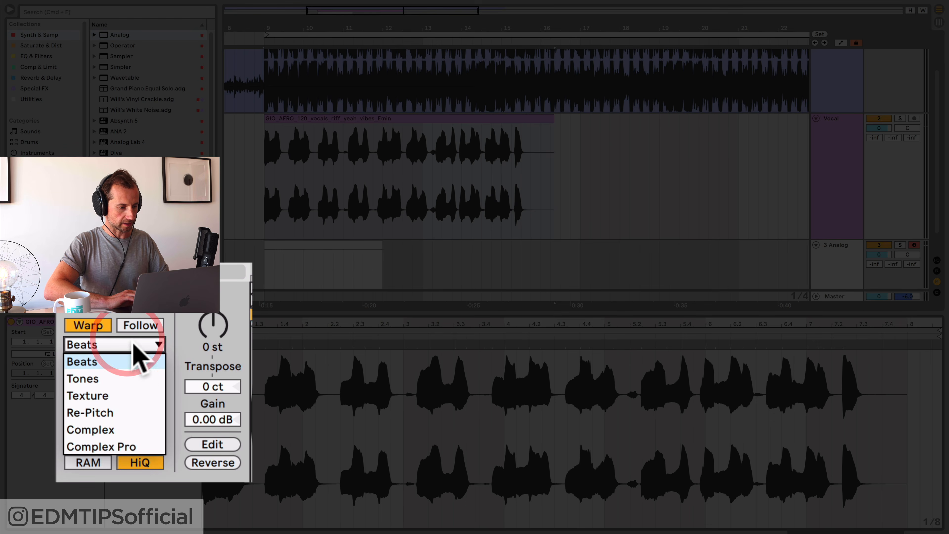
pyautogui.click(151, 409)
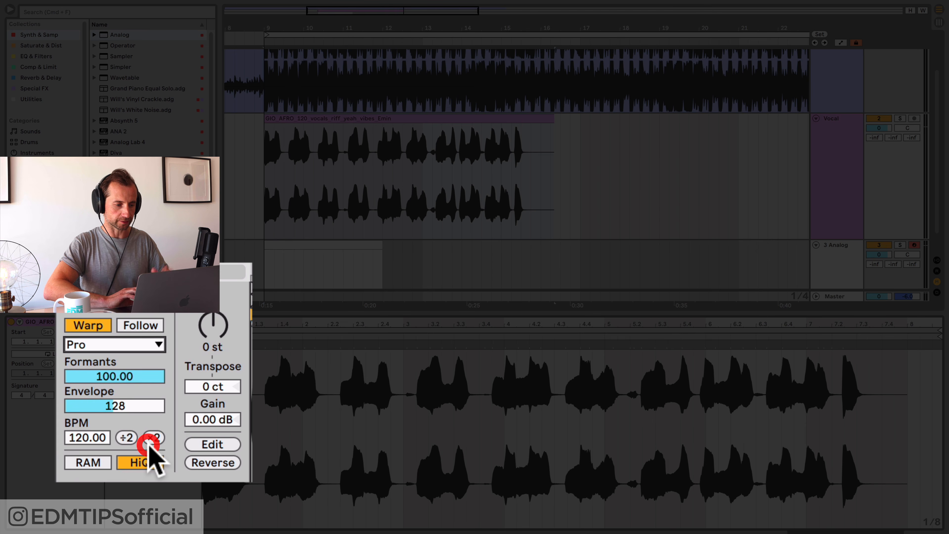
pyautogui.click(210, 347)
pyautogui.write('6')
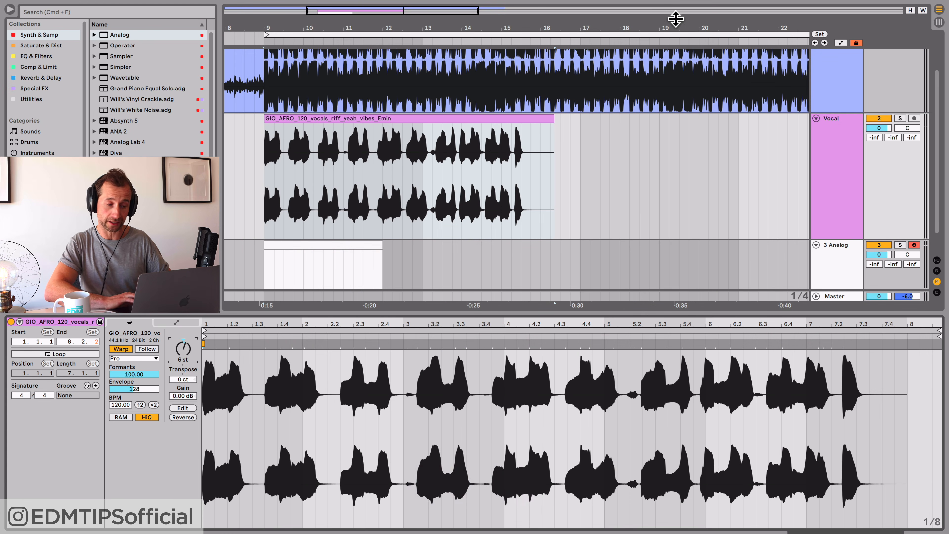
# Play the transposed vocal against the track to check whether their keys match.
pyautogui.press('space')
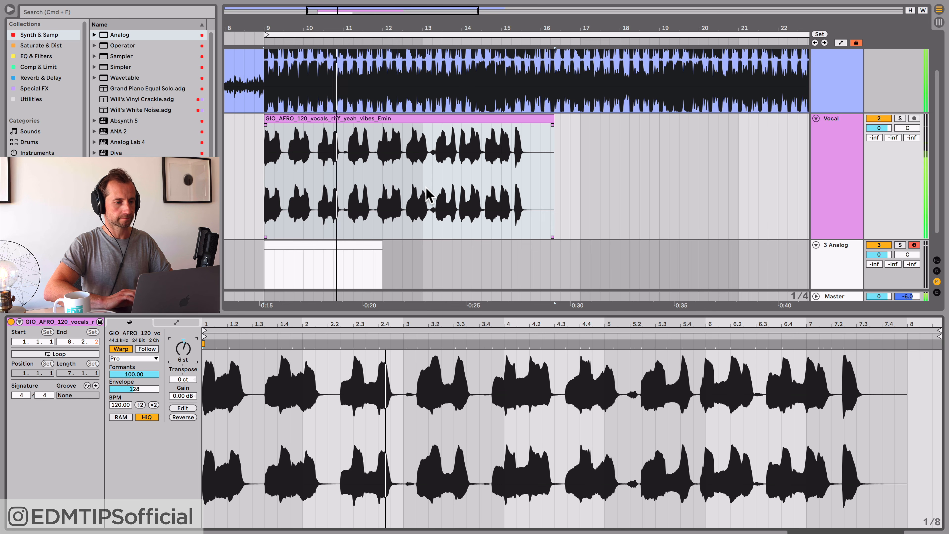
pyautogui.scroll(2, 426, 186)
pyautogui.scroll(1, 426, 188)
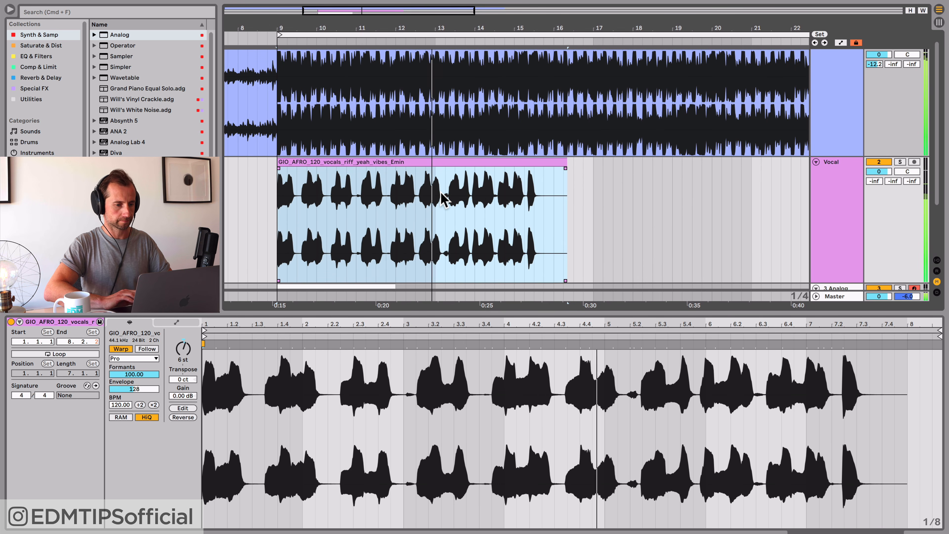
pyautogui.press('space')
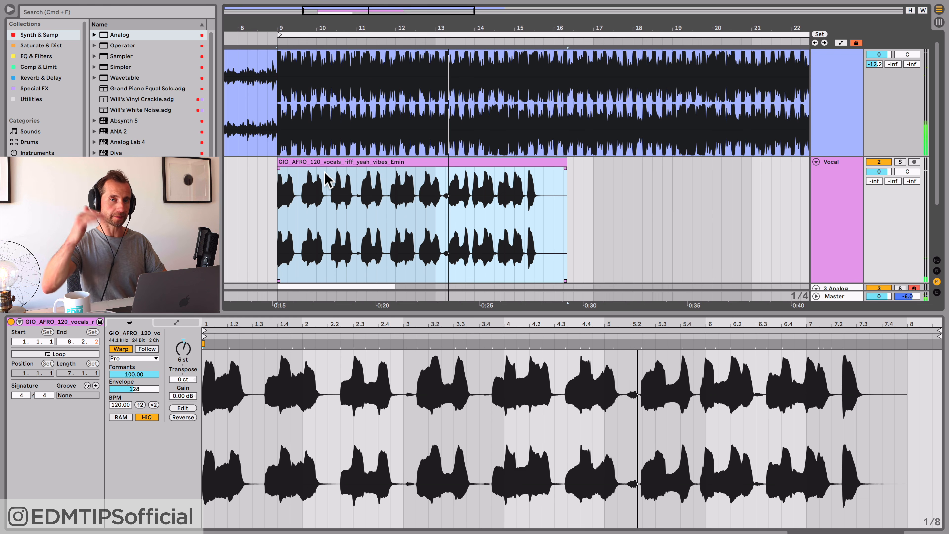
# Sound the notes from E4 down to A#3 on the Analog clip's piano roll to compare the downward interval.
pyautogui.press('shift')
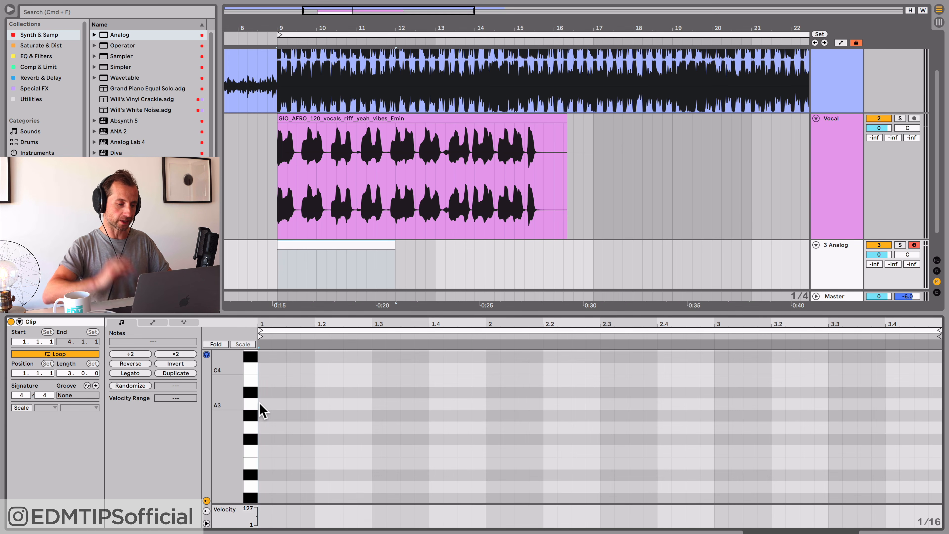
pyautogui.scroll(5, 258, 386)
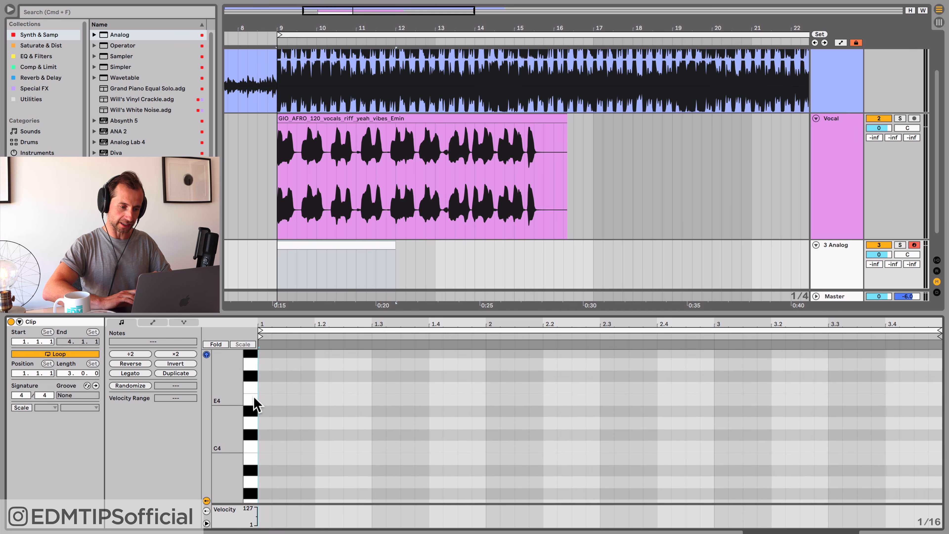
pyautogui.click(254, 399)
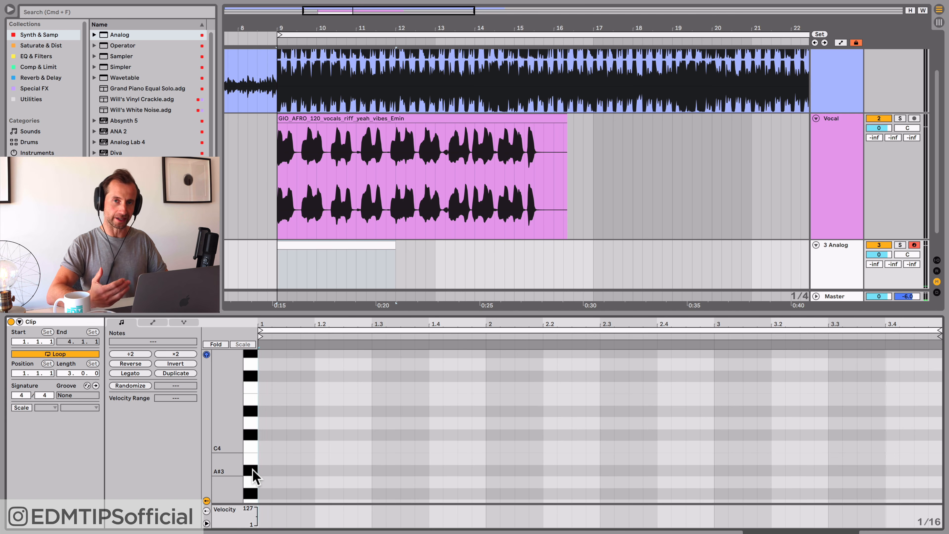
# Set the vocal clip's transposition to -6 semitones and play it against the track.
pyautogui.hotkey('shift', 'Tab')
pyautogui.click(377, 171)
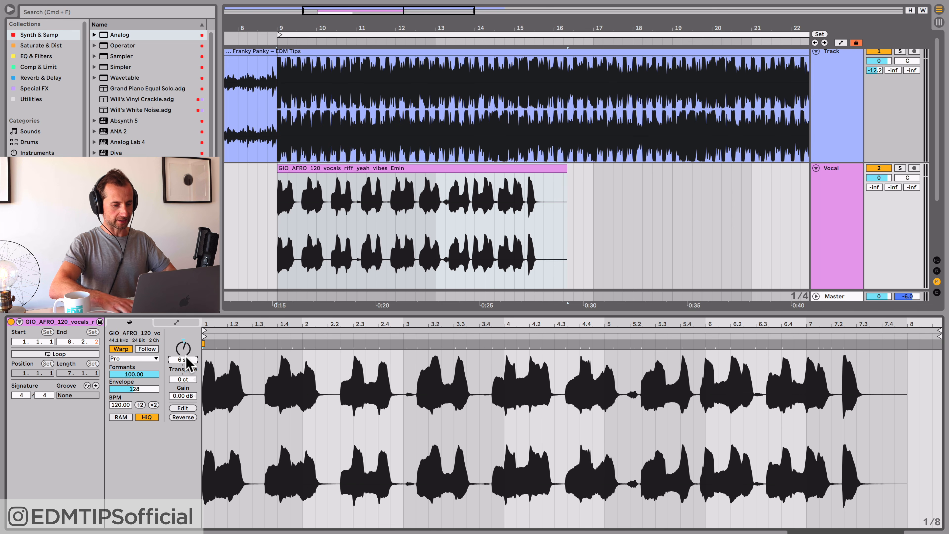
pyautogui.write('-6')
pyautogui.press('space')
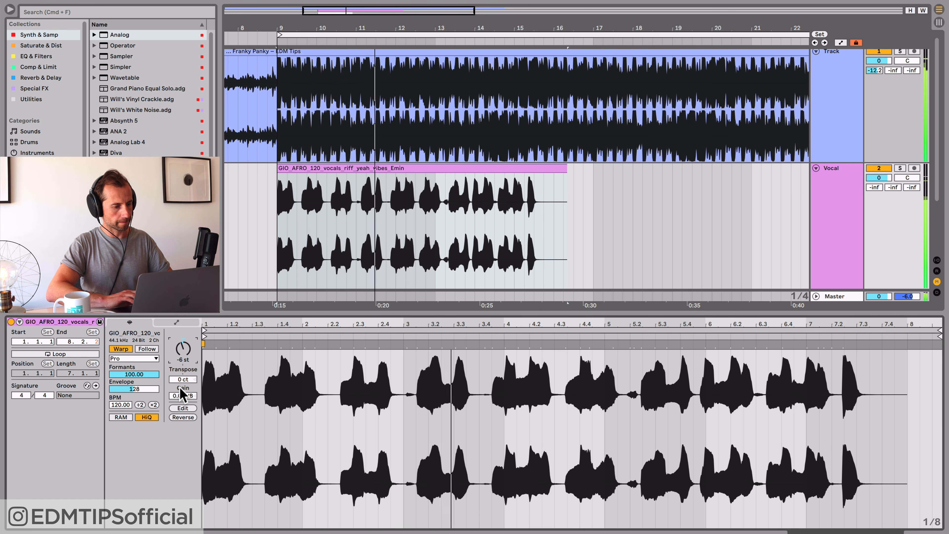
pyautogui.press('space')
# Try changing the vocal clip's Formants during playback, and set its transposition back to 6 semitones.
pyautogui.moveTo(133, 374); pyautogui.dragTo(134, 368)
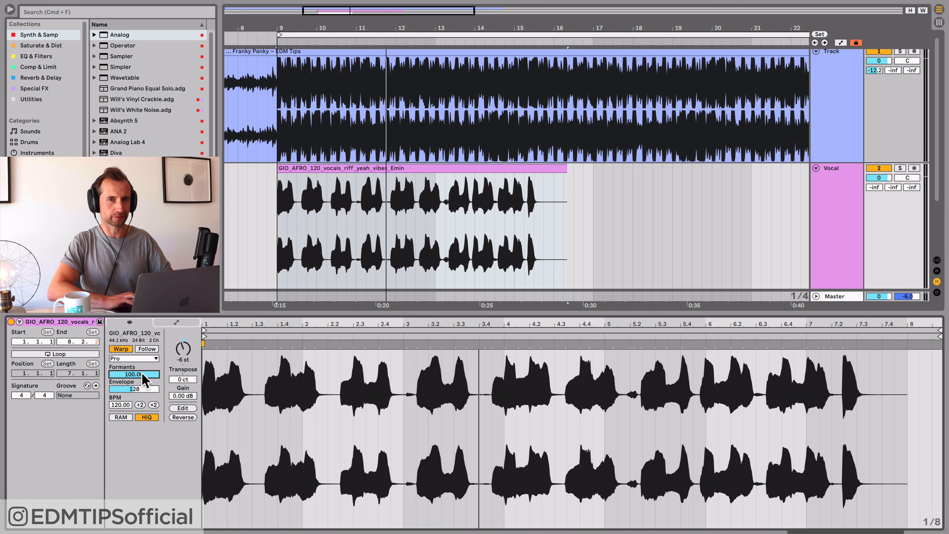
pyautogui.press('space')
pyautogui.moveTo(144, 380); pyautogui.dragTo(134, 336)
pyautogui.press('space')
pyautogui.press('Return')
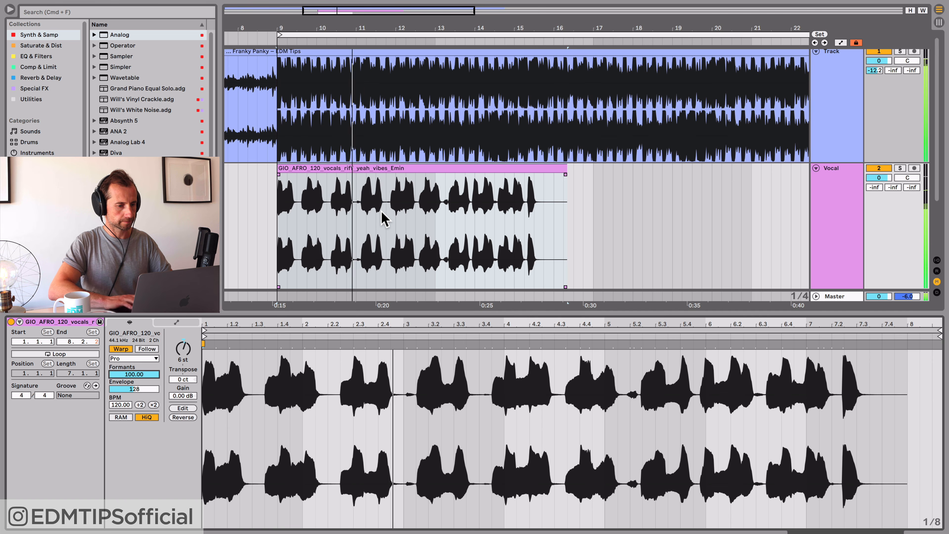
pyautogui.press('space')
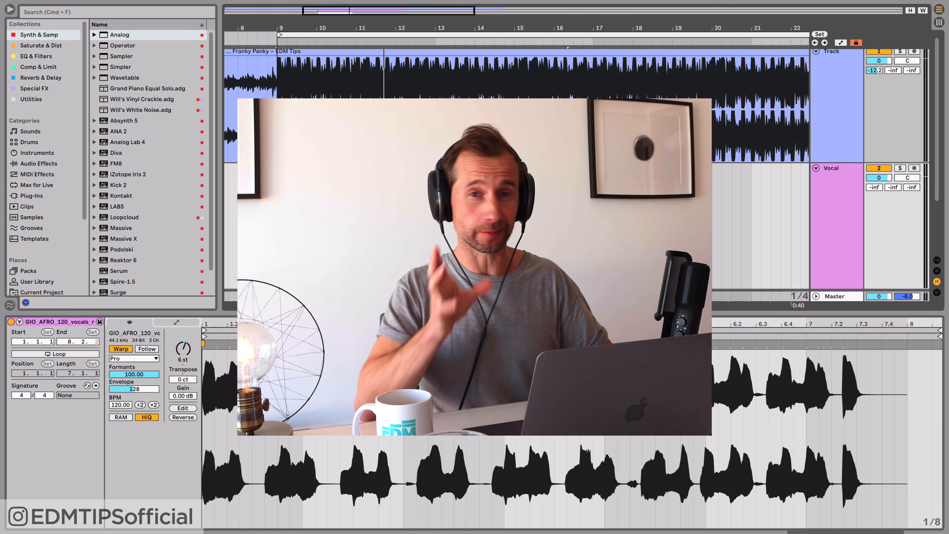
# Replace the vocal clip at bar 9 with 91V_KW_100_vocal_hook_wet_work_it_out_lead_A#m, found in Splice by changing the key filter to A# minor.
pyautogui.press('BackSpace')
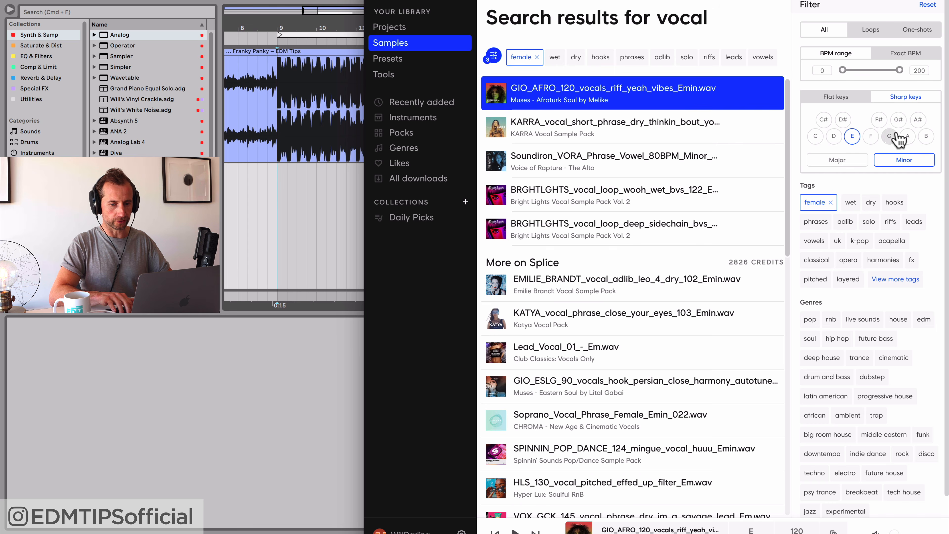
pyautogui.click(907, 136)
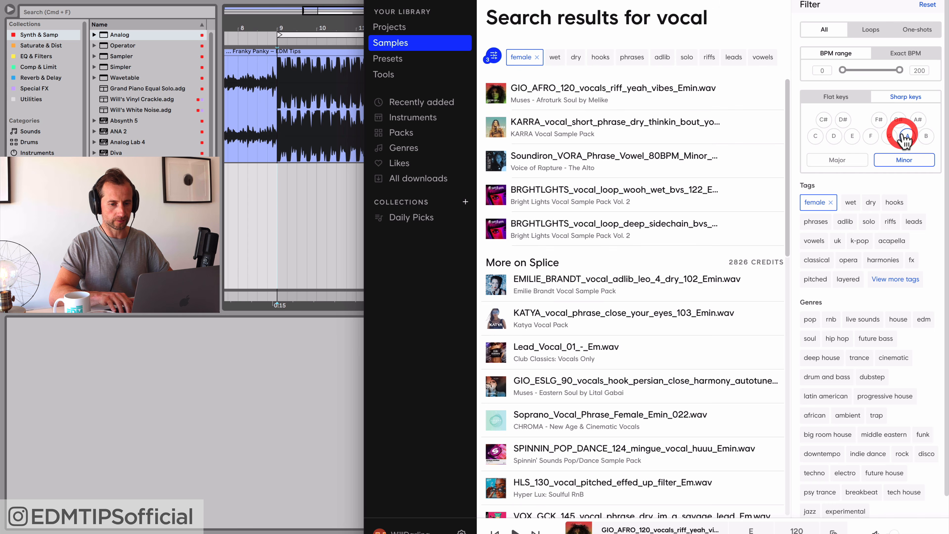
pyautogui.click(919, 121)
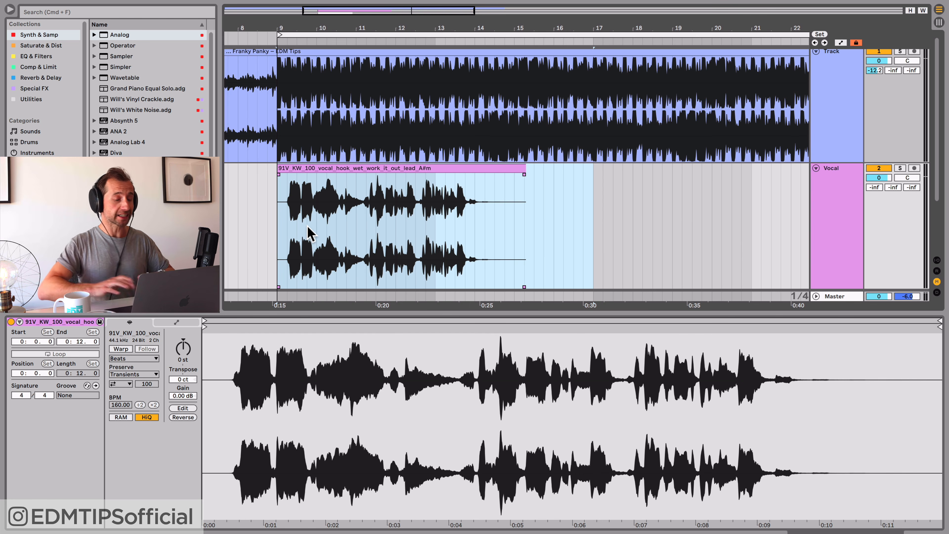
# Play the unwarped A# minor vocal against the track from bar 9 to check its key and timing.
pyautogui.click(372, 166)
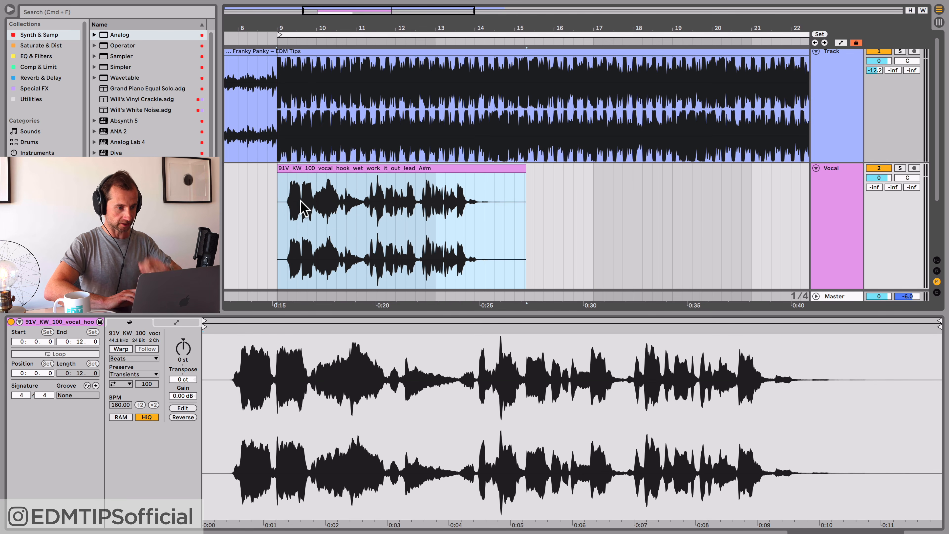
pyautogui.click(278, 203)
pyautogui.press('space')
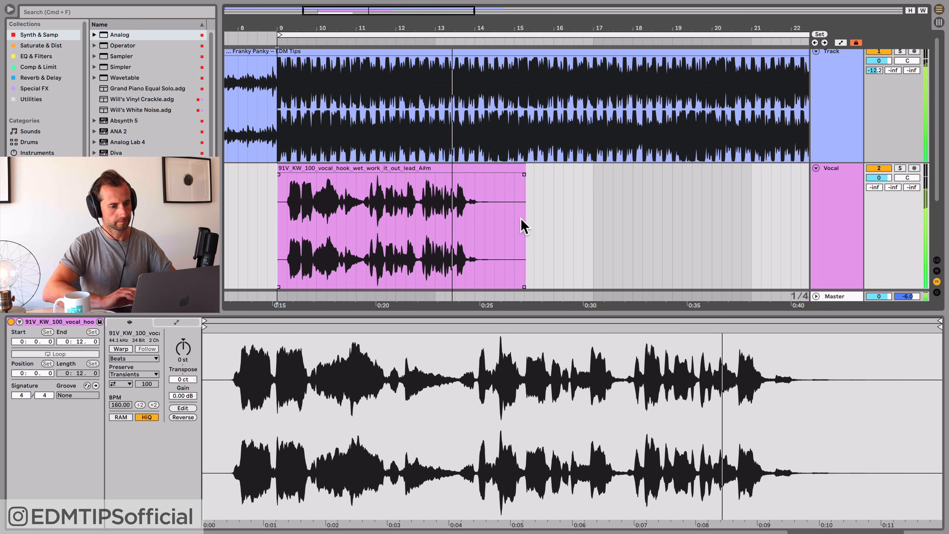
pyautogui.press('space')
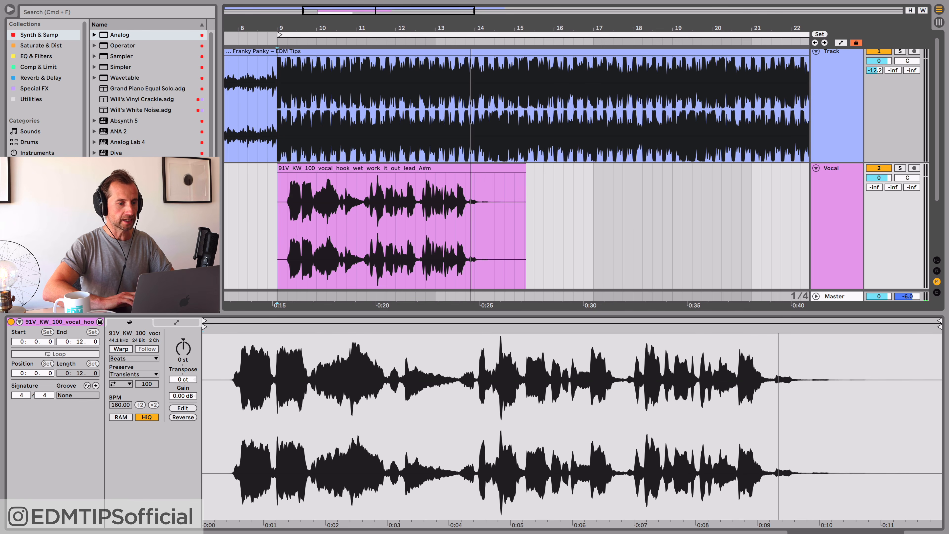
# Mute the full track and play the A# minor vocal alone from bar 9 to locate its first beat.
pyautogui.click(883, 51)
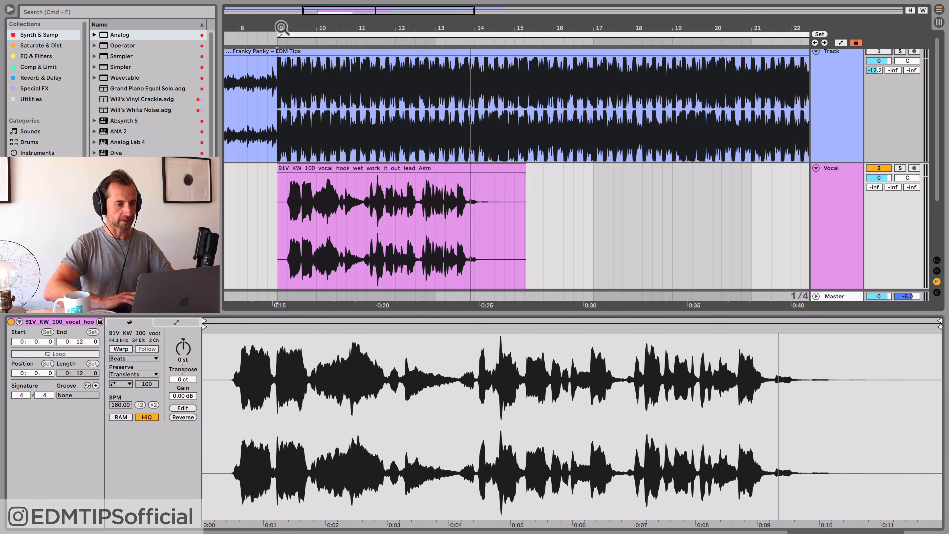
pyautogui.moveTo(281, 26); pyautogui.dragTo(344, 32)
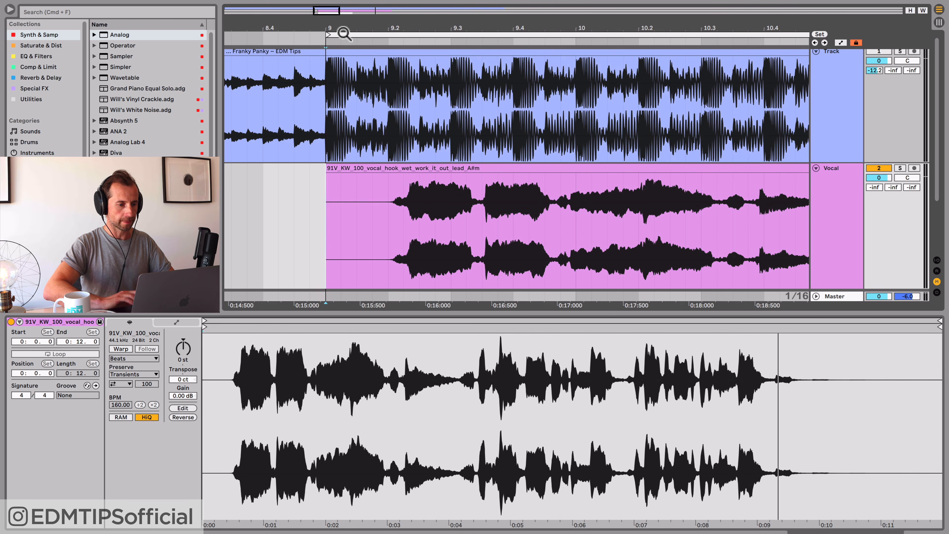
pyautogui.click(325, 222)
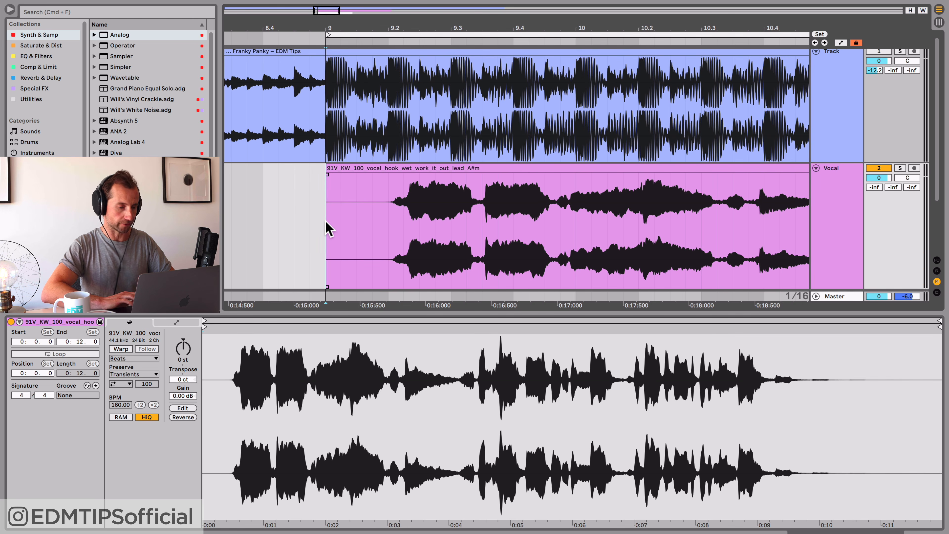
pyautogui.press('space')
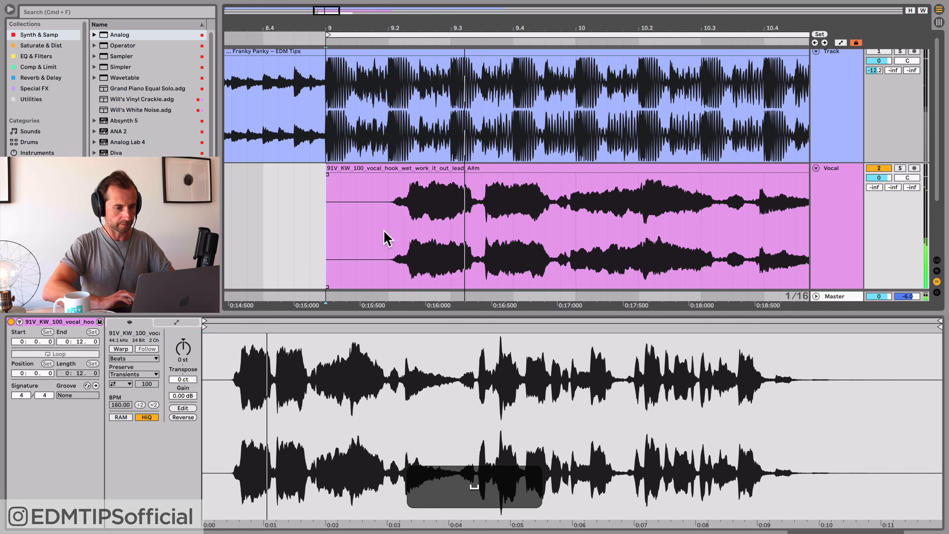
pyautogui.click(322, 223)
pyautogui.press('space')
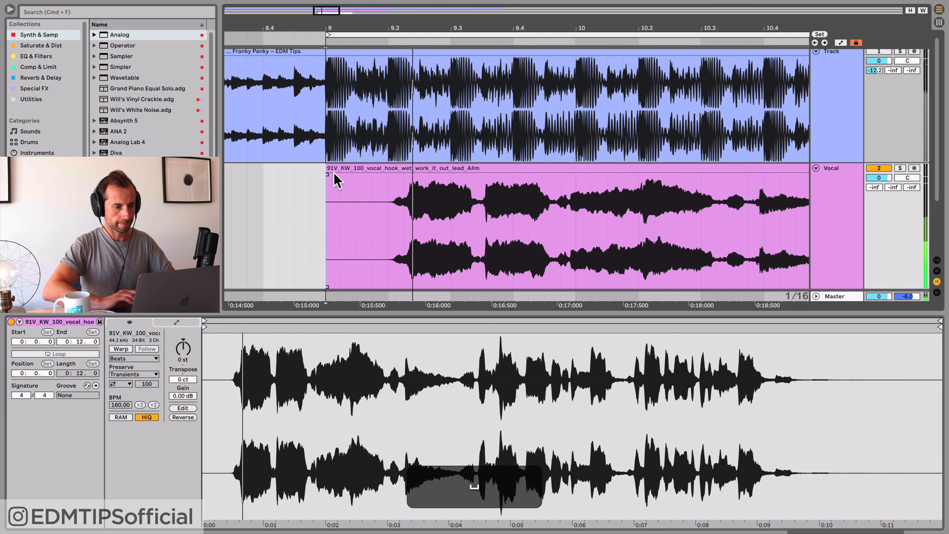
pyautogui.press('space')
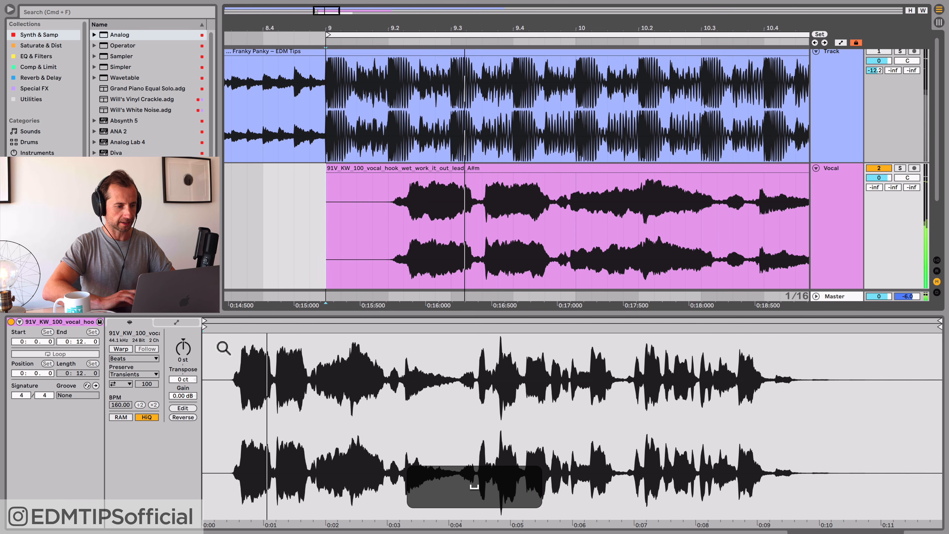
# Move the vocal clip's start to 0.630 s, at the first strong vocal sound, checking the position by playback.
pyautogui.moveTo(217, 331); pyautogui.dragTo(281, 326)
pyautogui.press('space')
pyautogui.press('space')
pyautogui.press('space')
pyautogui.press('space')
pyautogui.press('space')
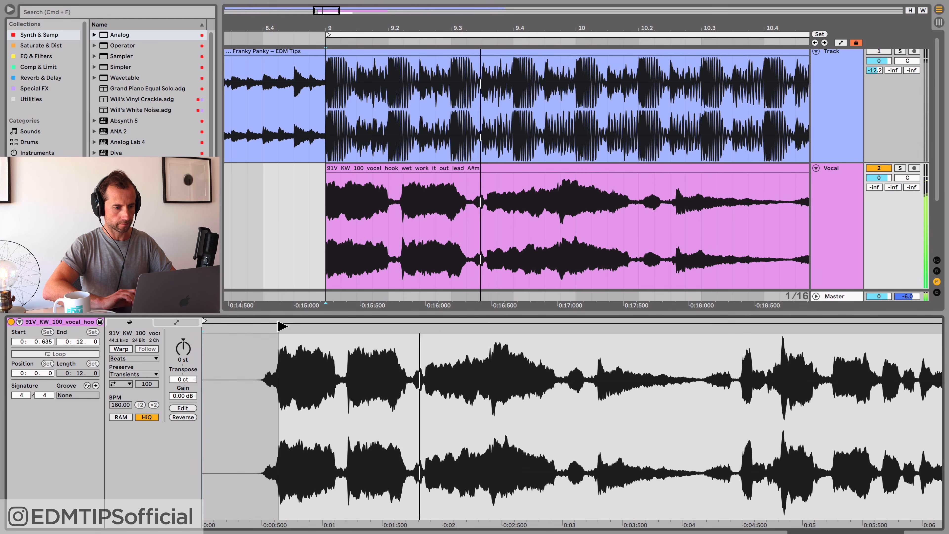
pyautogui.press('space')
pyautogui.moveTo(282, 326); pyautogui.dragTo(281, 326)
pyautogui.press('space')
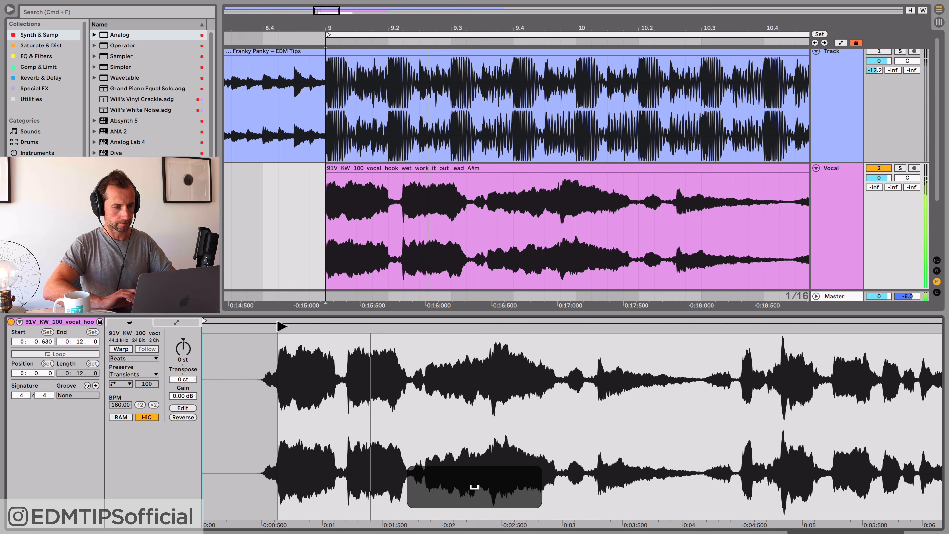
pyautogui.click(280, 326)
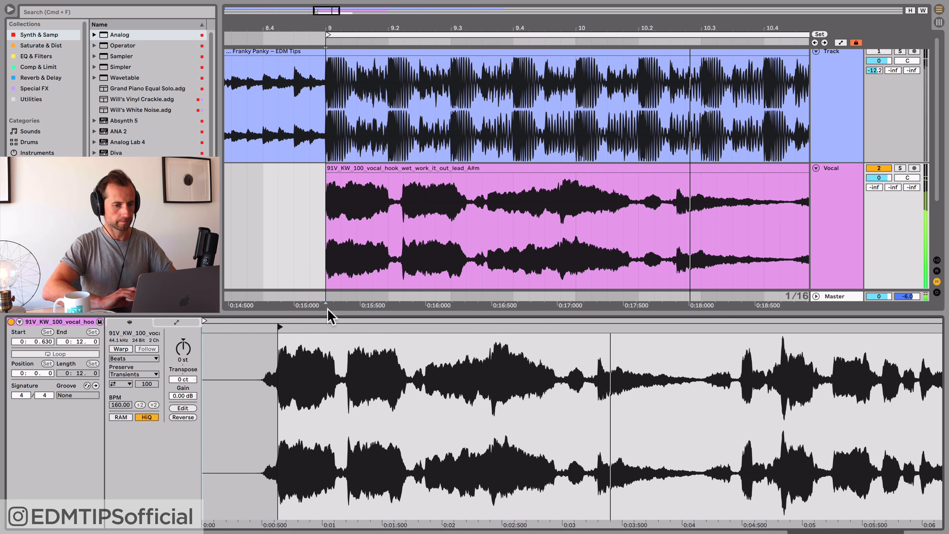
pyautogui.press('space')
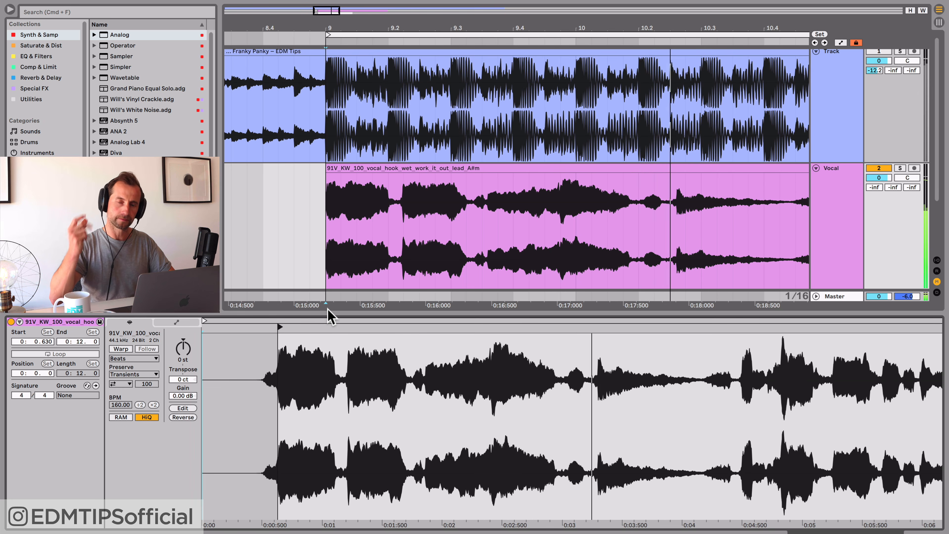
pyautogui.press('space')
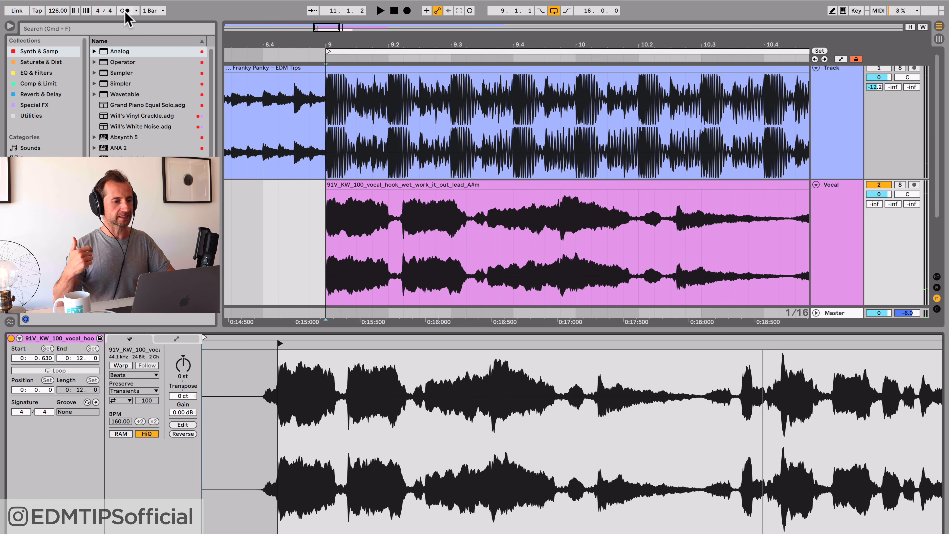
# Turn on the metronome, set the project tempo to 120 BPM and play the vocal against it.
pyautogui.click(58, 11)
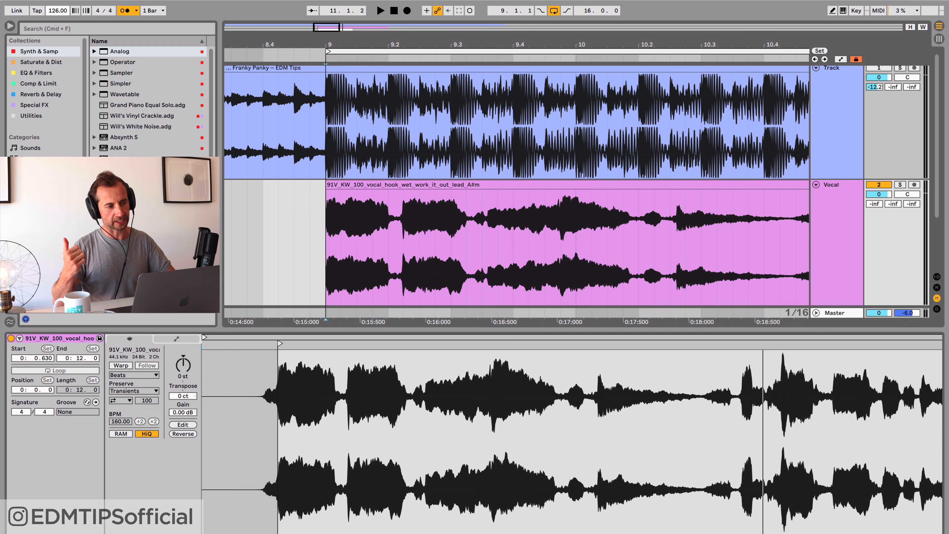
pyautogui.moveTo(58, 11); pyautogui.dragTo(59, 16)
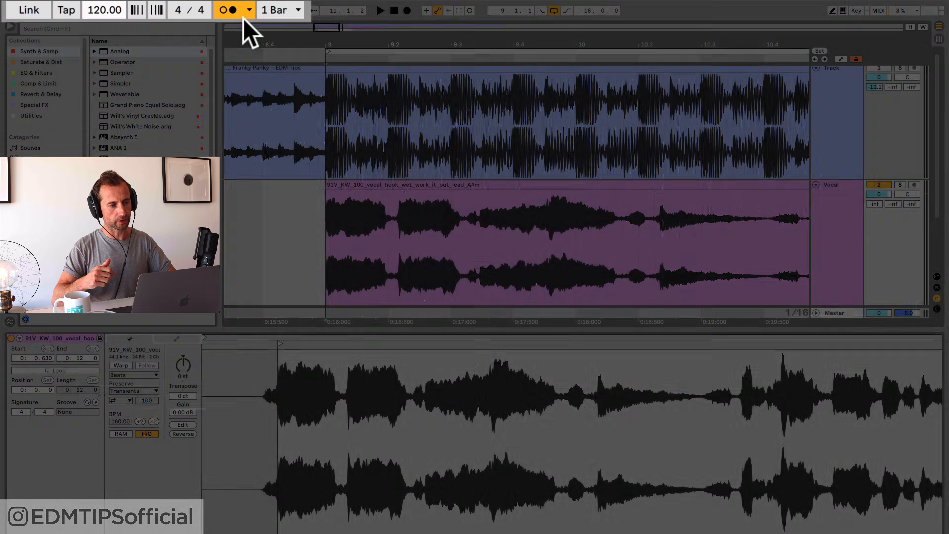
pyautogui.press('space')
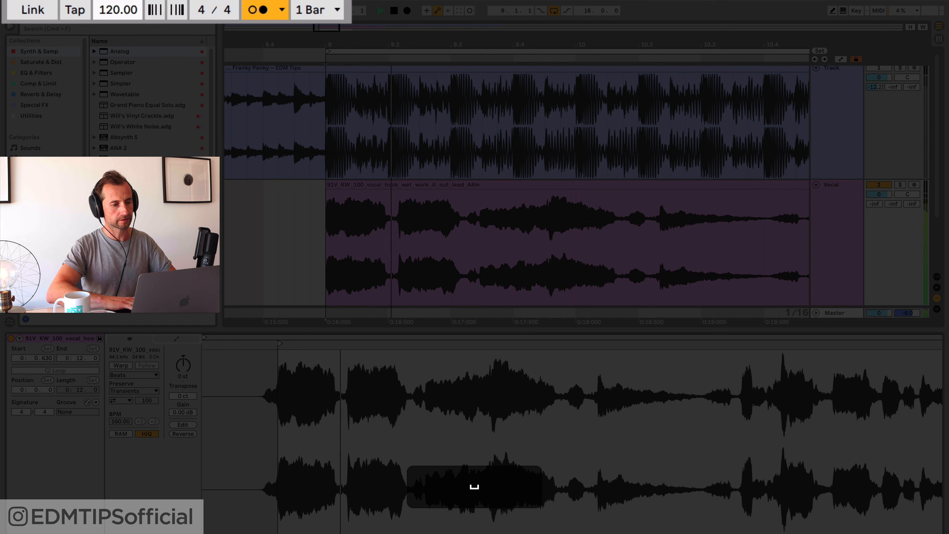
# Lower the project tempo through 114 and 109 to 104 BPM, comparing the vocal with the metronome and checking its second beat against the grid.
pyautogui.press('space')
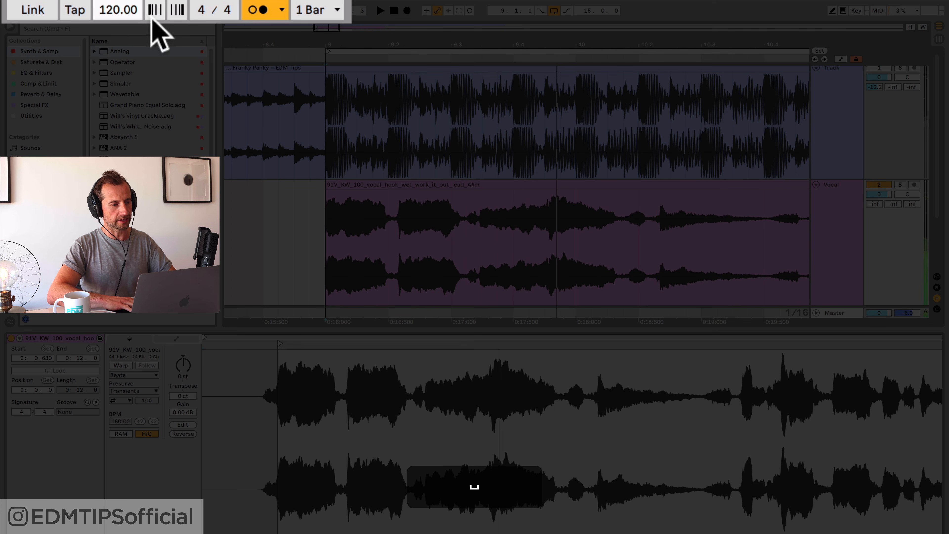
pyautogui.moveTo(118, 9); pyautogui.dragTo(118, 18)
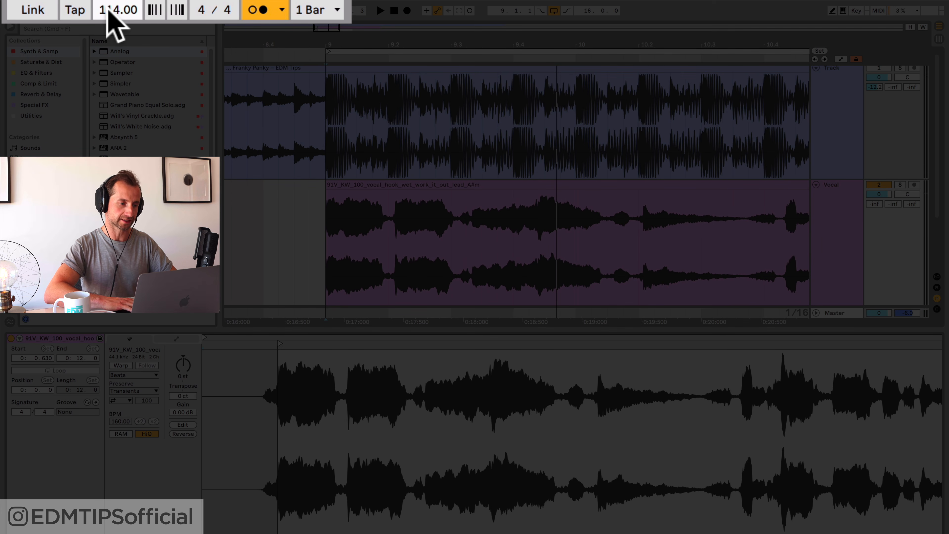
pyautogui.press('space')
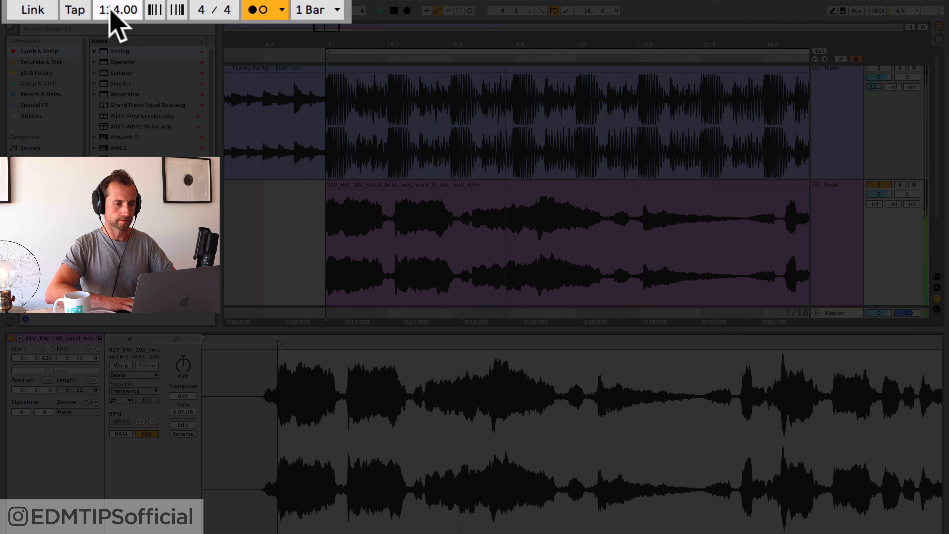
pyautogui.moveTo(111, 12); pyautogui.dragTo(111, 18)
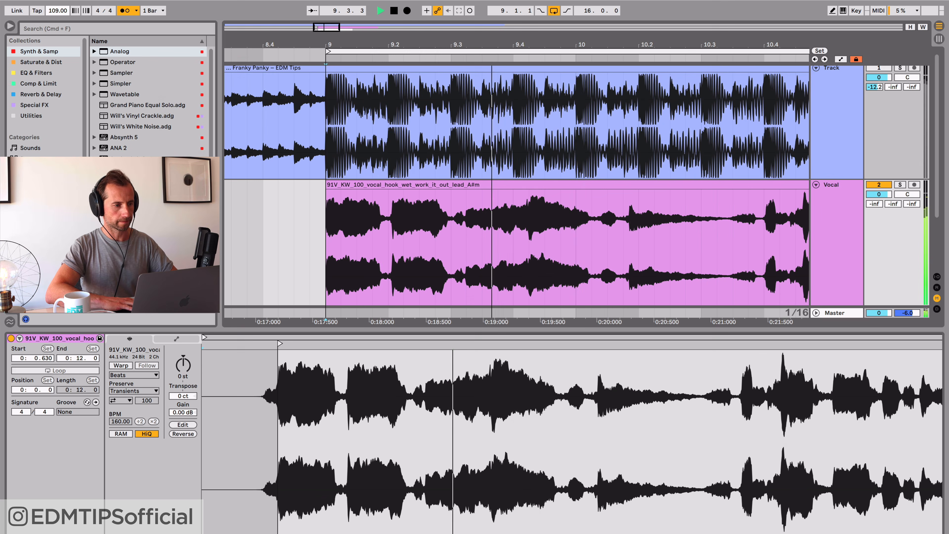
pyautogui.moveTo(54, 10); pyautogui.dragTo(54, 18)
pyautogui.press('space')
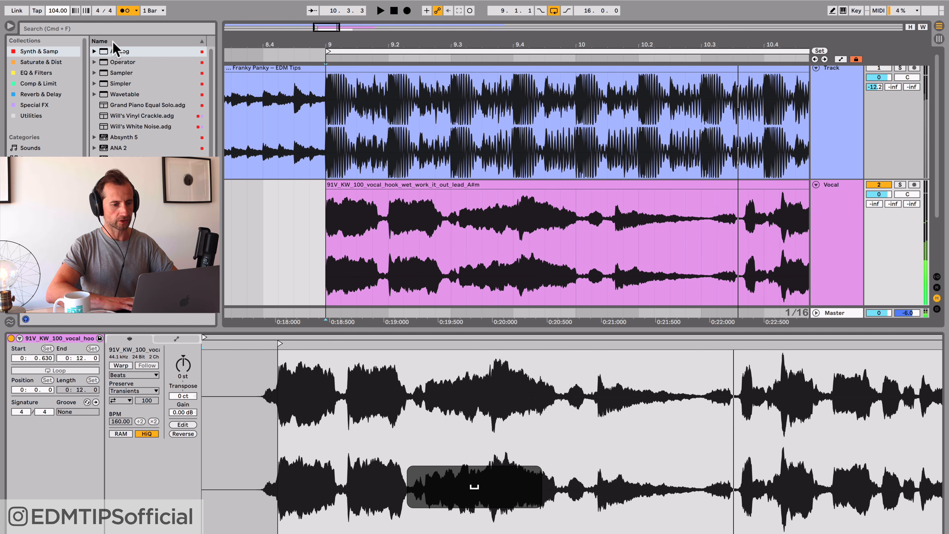
pyautogui.click(388, 216)
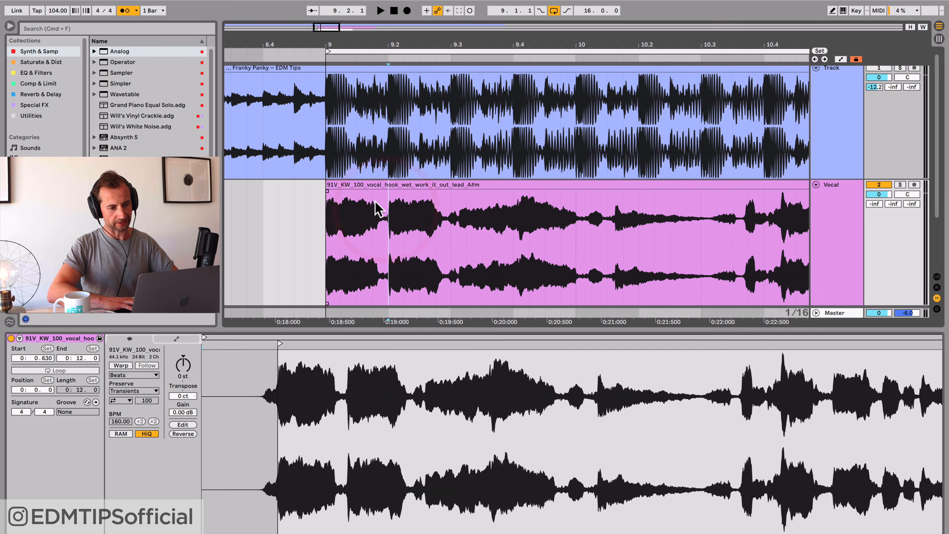
# Set the project tempo to 100 BPM and play the whole vocal phrase from bar 9 against the metronome.
pyautogui.write('100')
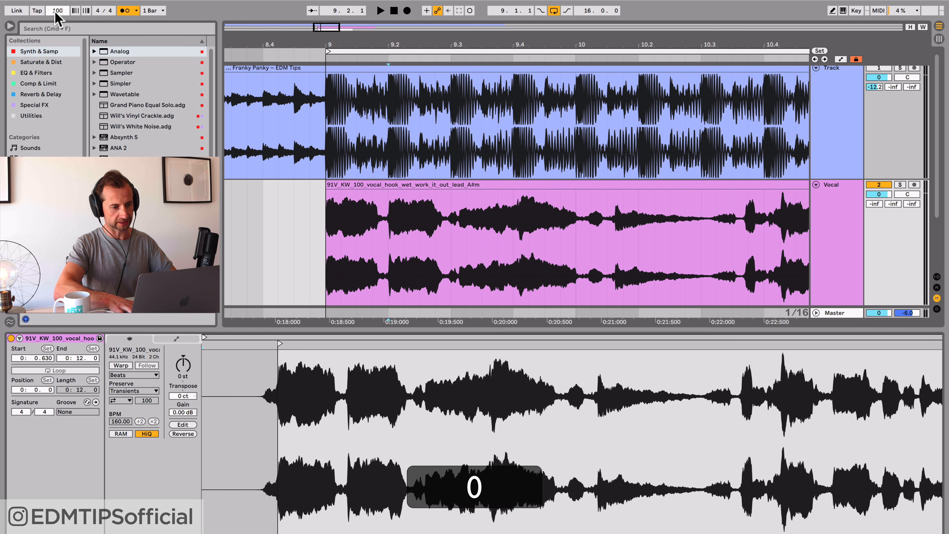
pyautogui.press('Return')
pyautogui.press('space')
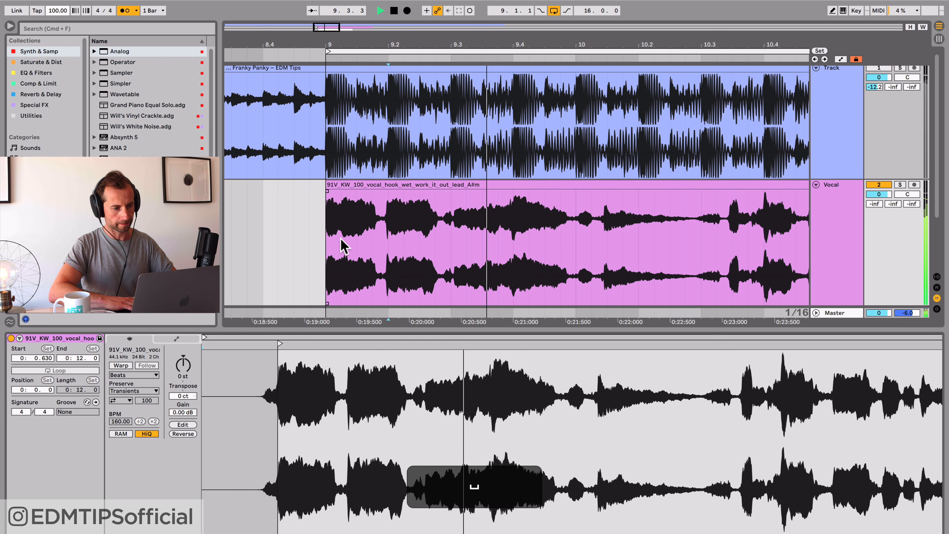
pyautogui.click(324, 239)
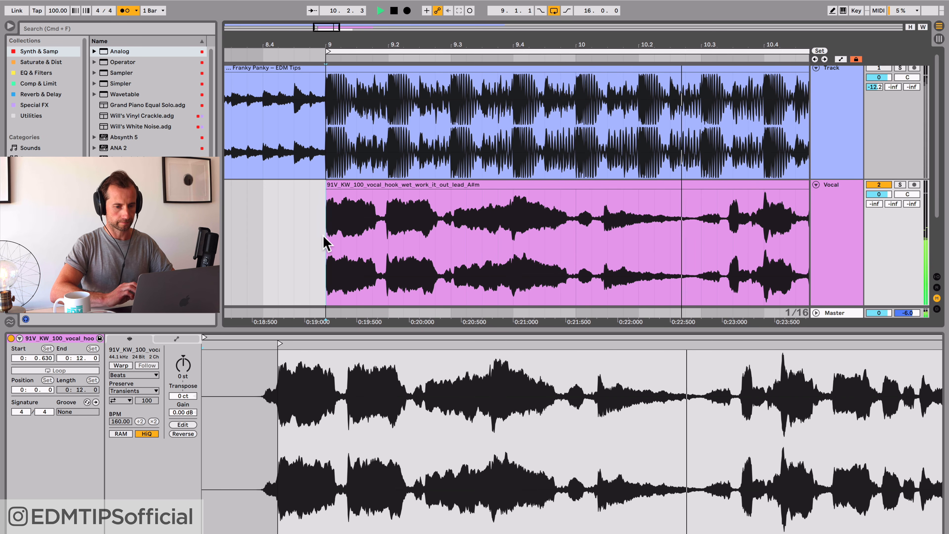
pyautogui.moveTo(400, 44); pyautogui.dragTo(399, 42)
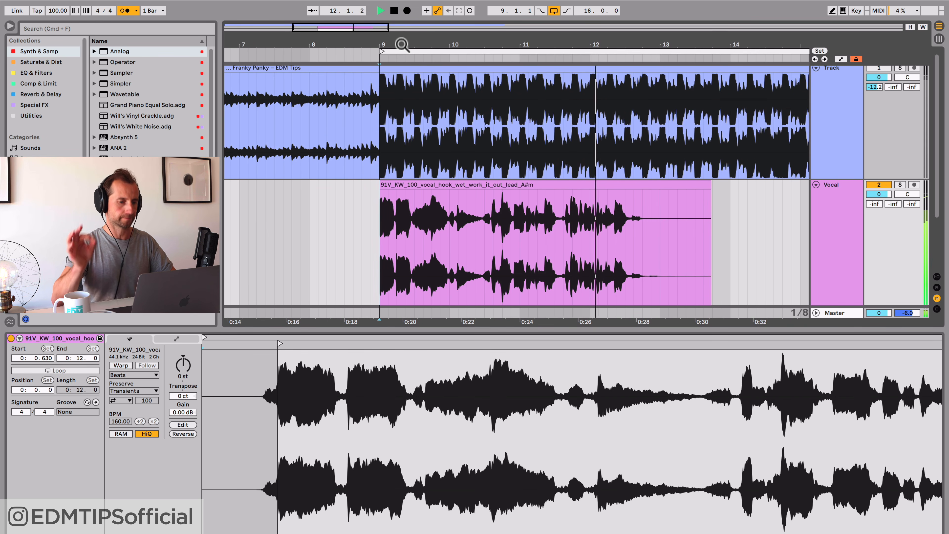
pyautogui.press('space')
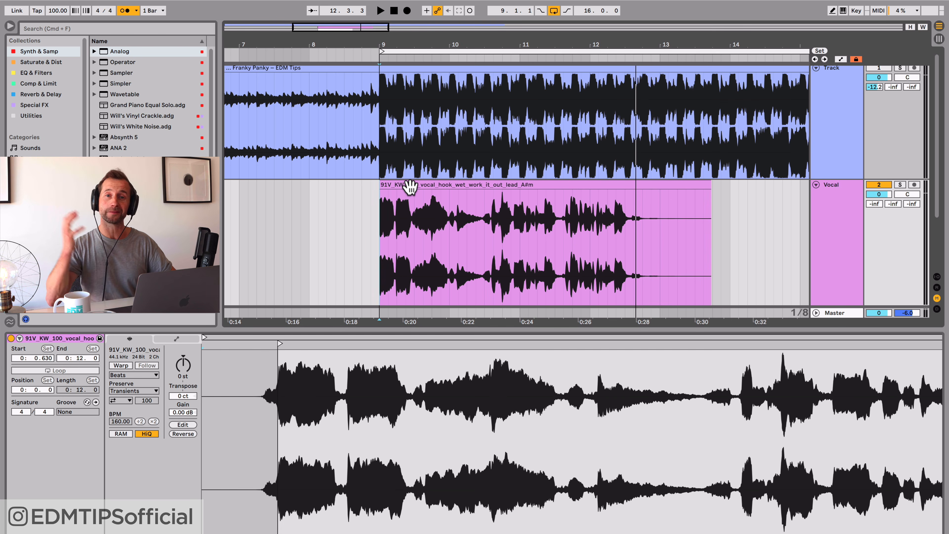
# Enable warping on the vocal clip and set its warp mode to Complex Pro.
pyautogui.click(119, 366)
pyautogui.click(128, 375)
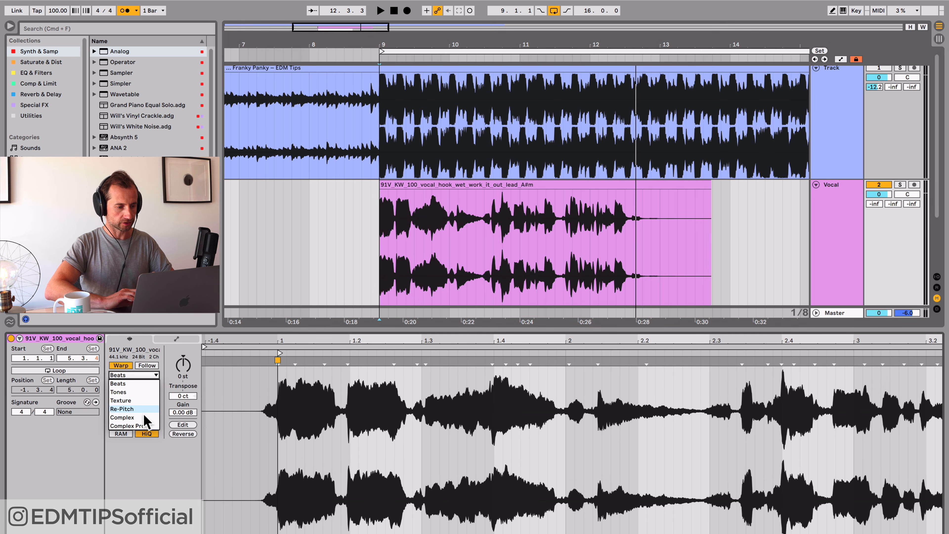
pyautogui.click(148, 426)
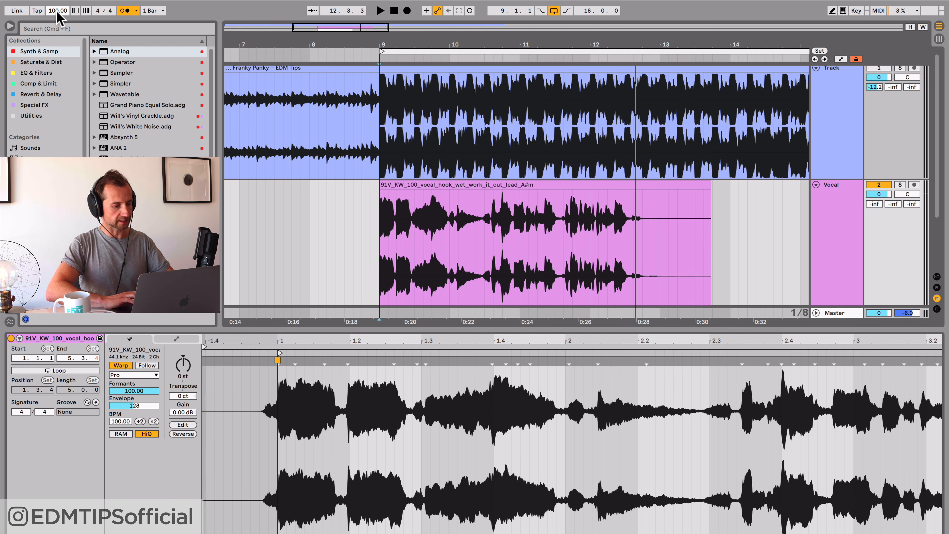
# Set the project tempo to 126 BPM with the metronome off, and play the vocal together with the unmuted full track around bar 9.
pyautogui.write('126')
pyautogui.press('Return')
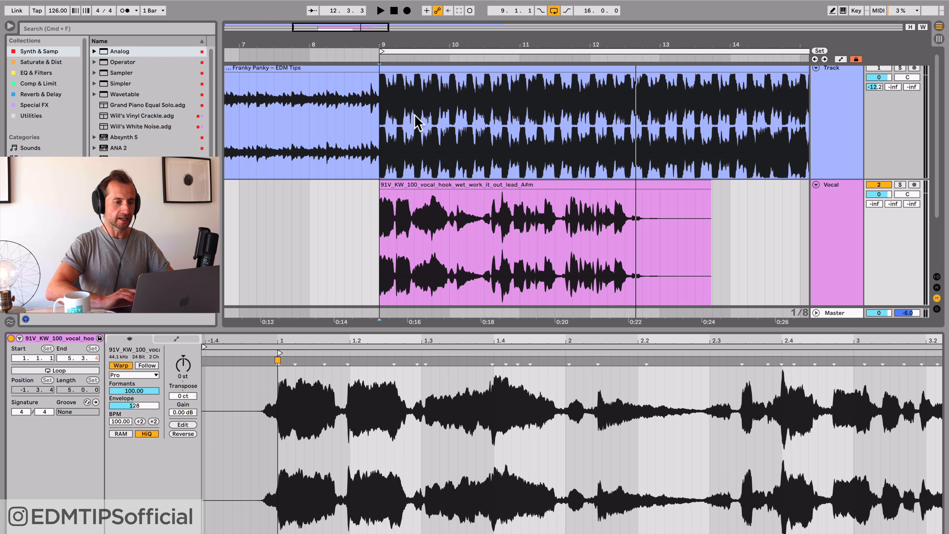
pyautogui.click(361, 53)
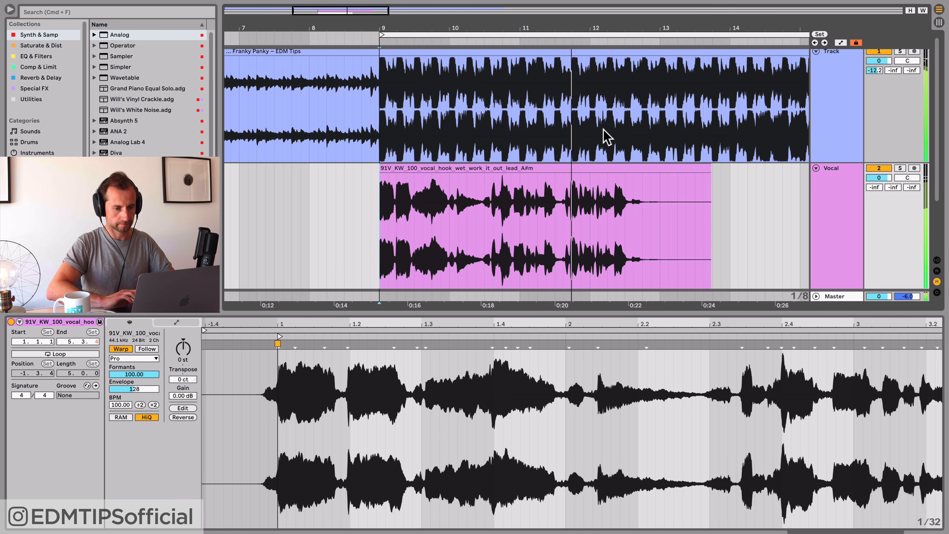
pyautogui.press('space')
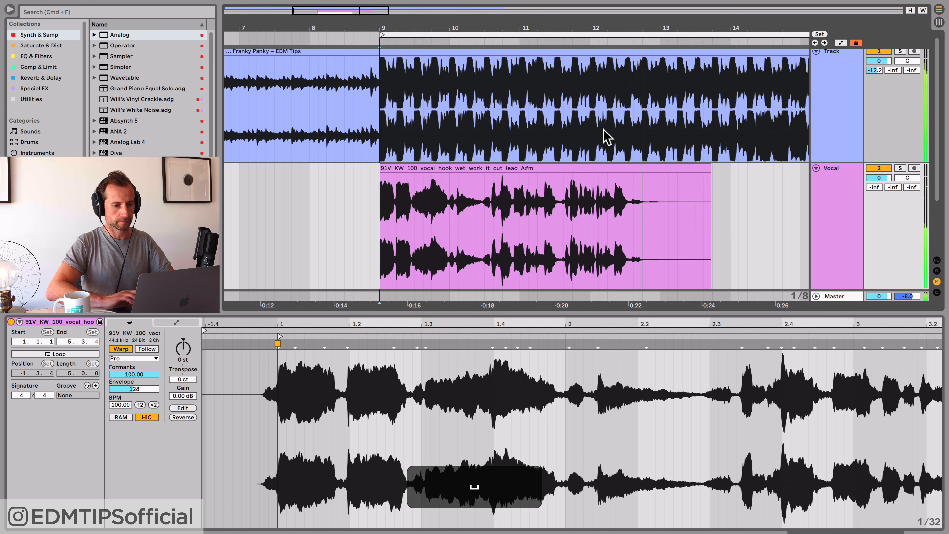
# Move the vocal clip one beat later so it starts at 9.2, and play it with the track from bar 9.
pyautogui.click(719, 213)
pyautogui.click(434, 171)
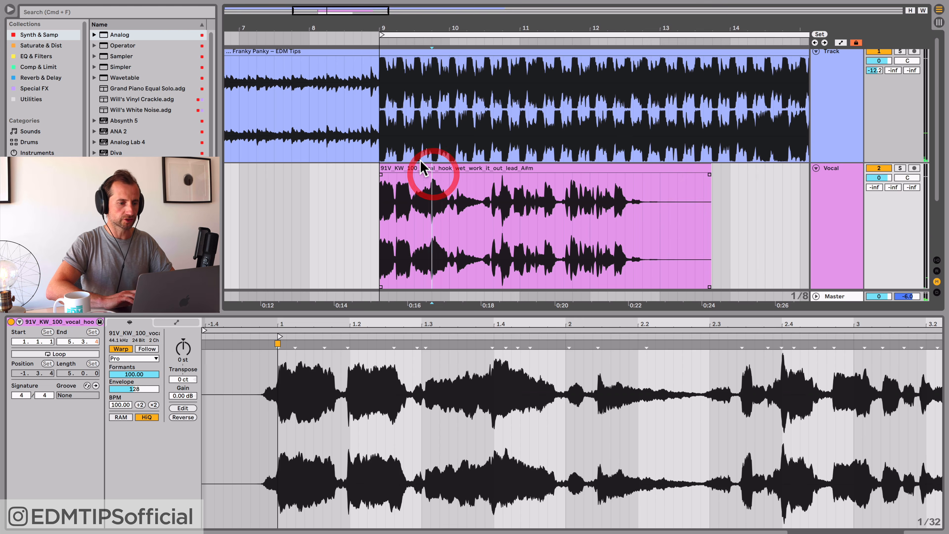
pyautogui.click(422, 161)
pyautogui.moveTo(388, 164); pyautogui.dragTo(405, 172)
pyautogui.click(382, 187)
pyautogui.press('space')
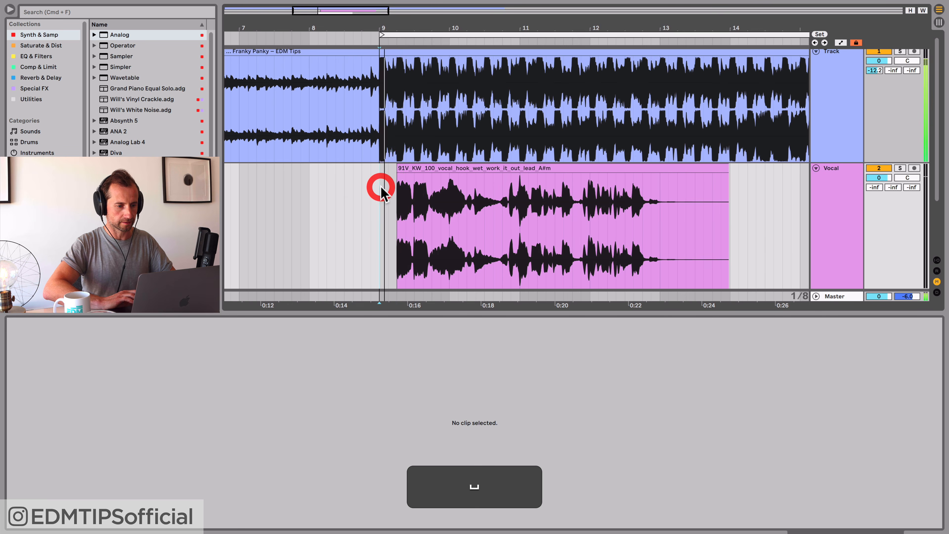
# Extend the vocal clip's start back to bar 9 to include its lead-in, and play from just before bar 9.
pyautogui.click(401, 168)
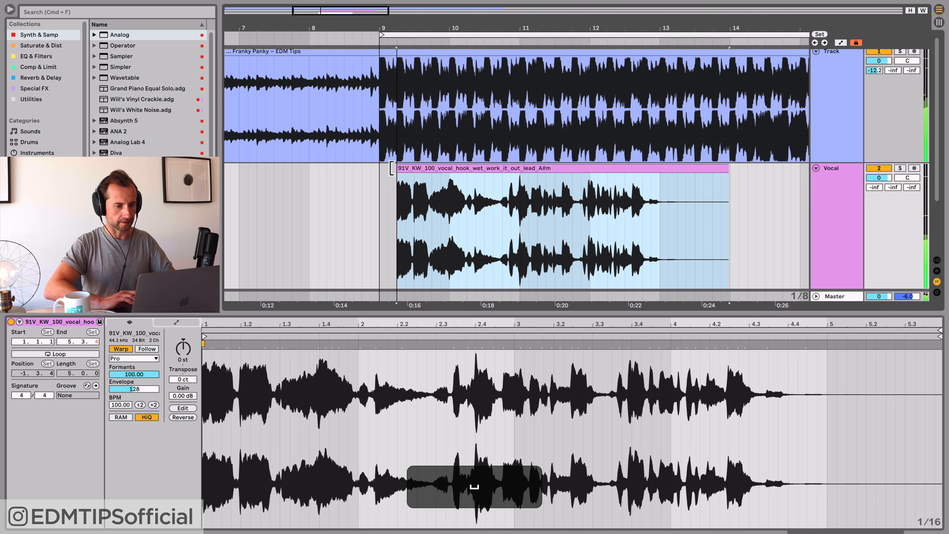
pyautogui.moveTo(394, 173); pyautogui.dragTo(383, 173)
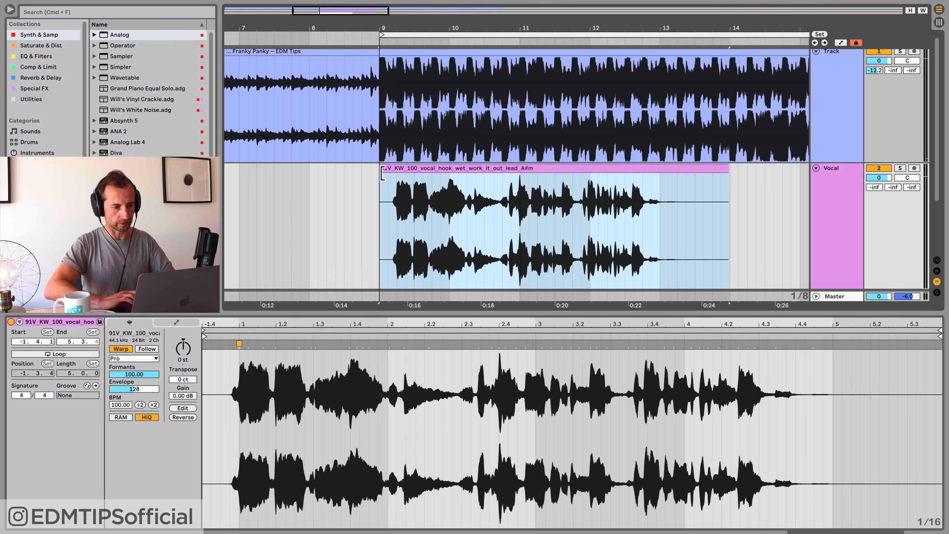
pyautogui.click(354, 35)
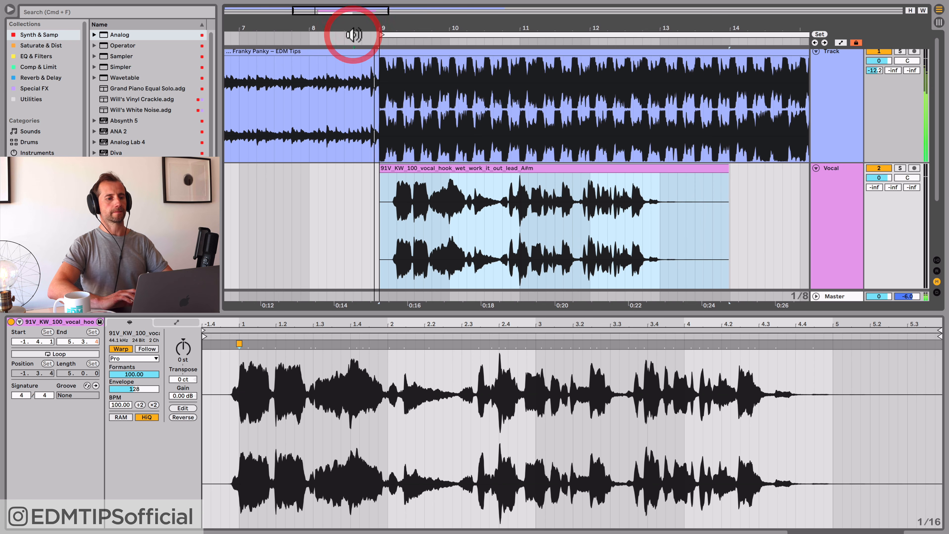